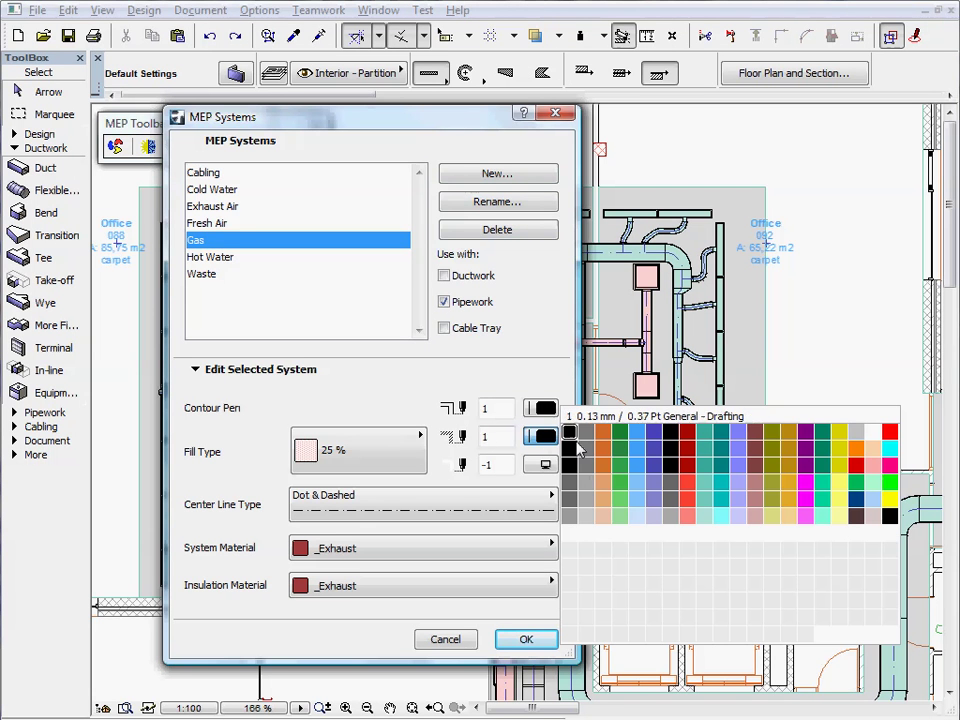
Give the Gas system fill background pen 51 and red contour pen 28, then apply the changes.
click(743, 473)
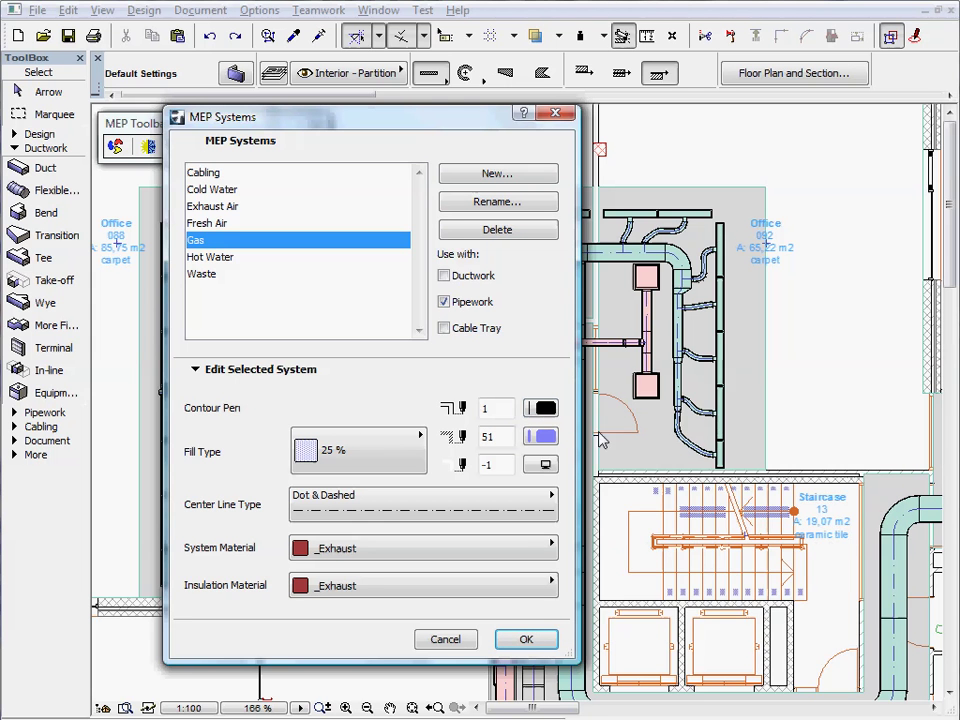
click(543, 407)
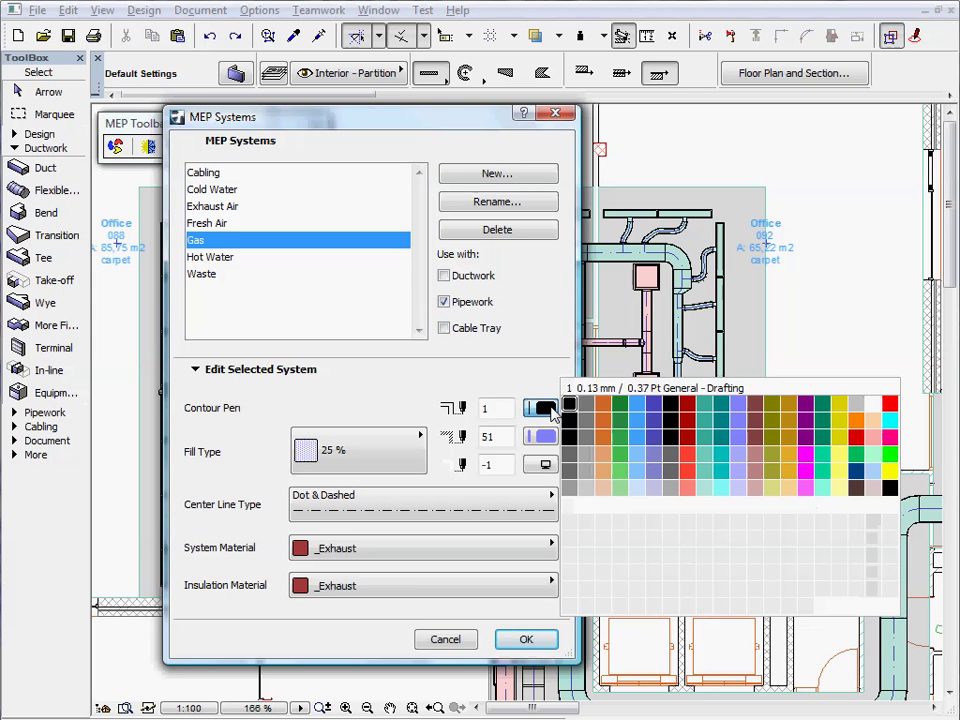
click(688, 428)
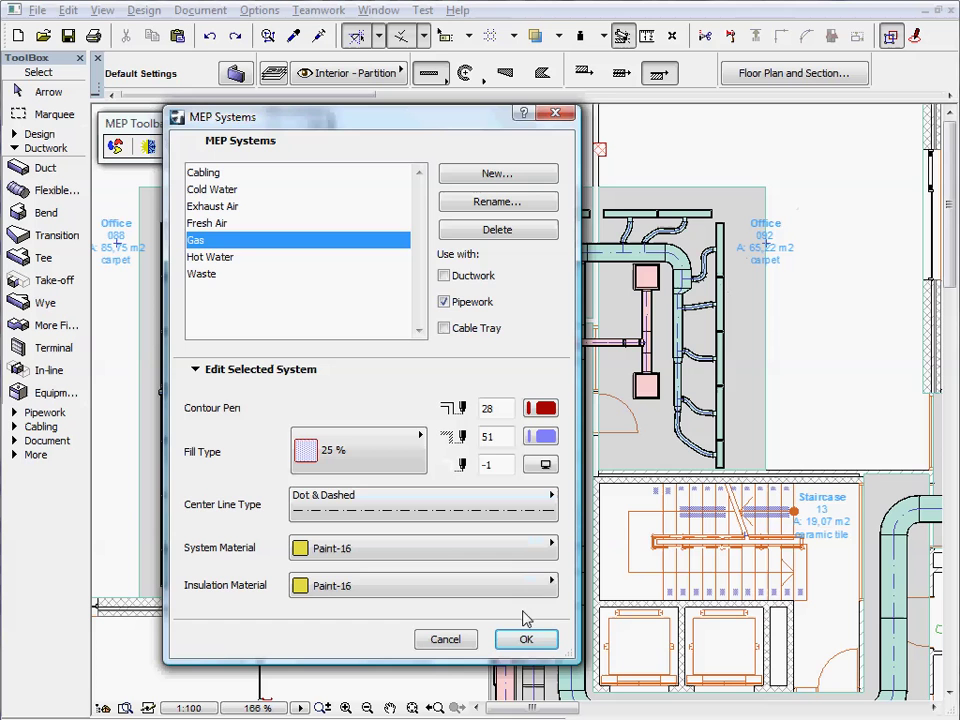
click(527, 640)
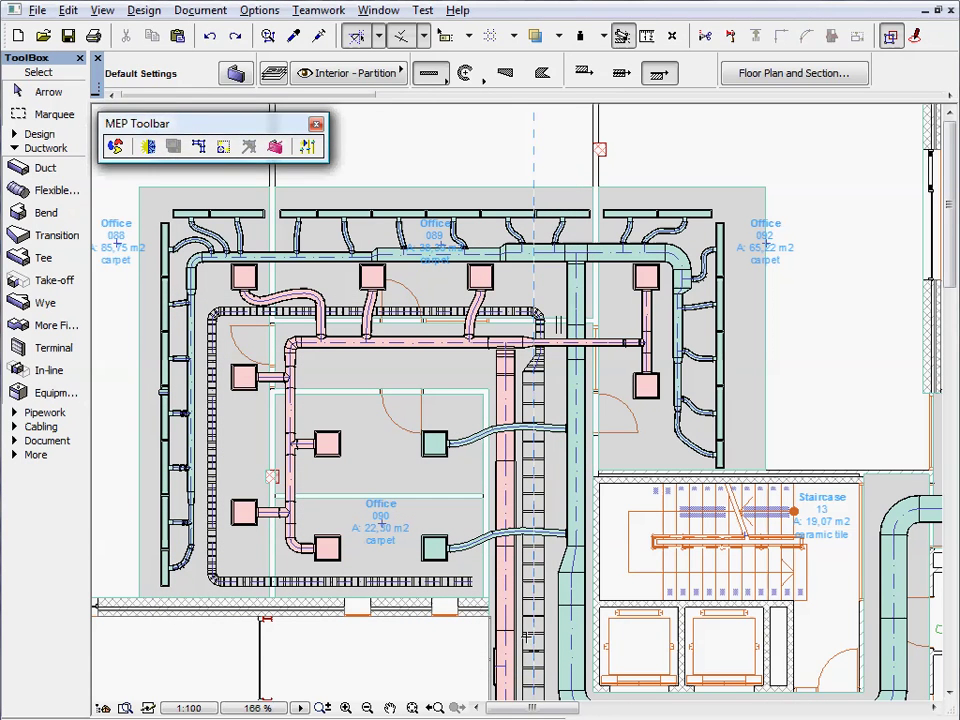
Show the MEP Toolbar from Window > Toolbars.
click(378, 10)
mouse_move(420, 108)
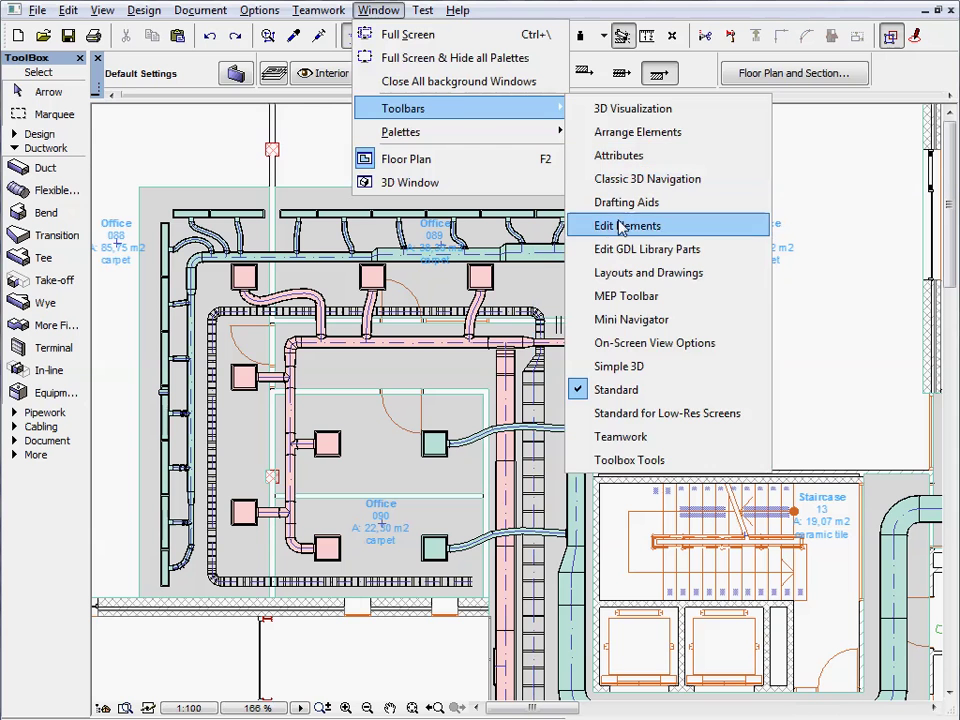
click(645, 296)
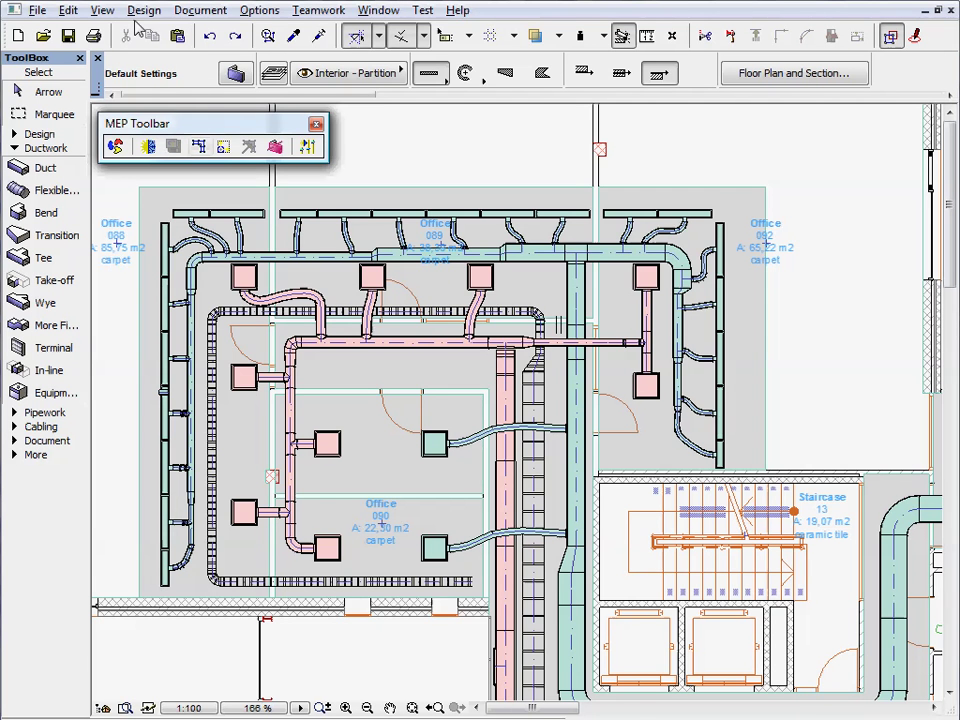
Open Options > Element Attributes > MEP Systems and inspect Cold Water and Exhaust Air.
click(259, 11)
mouse_move(450, 36)
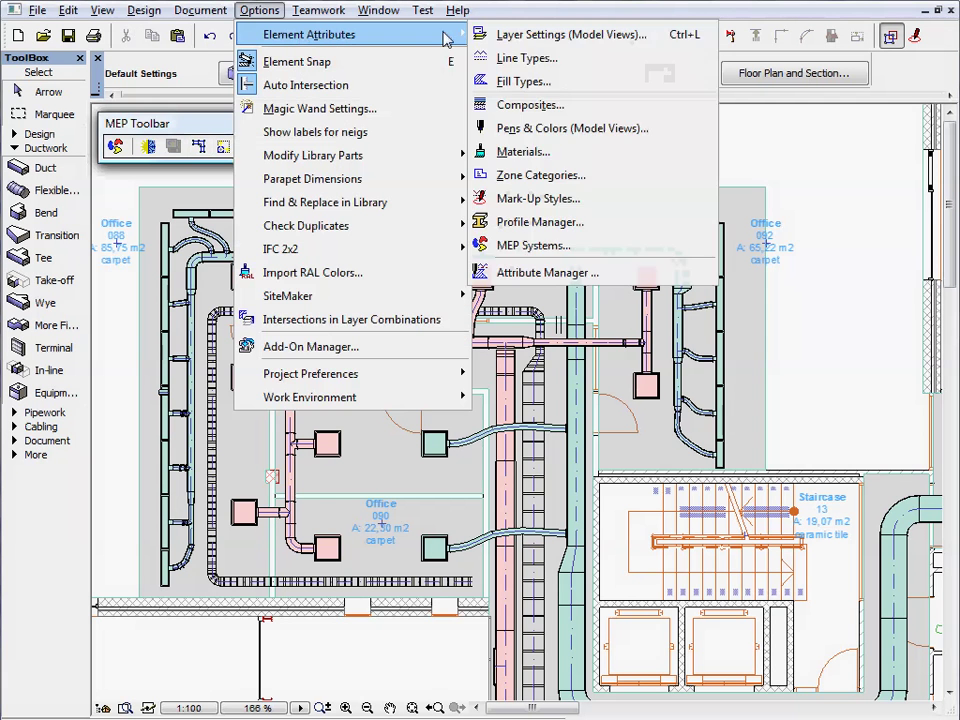
click(540, 245)
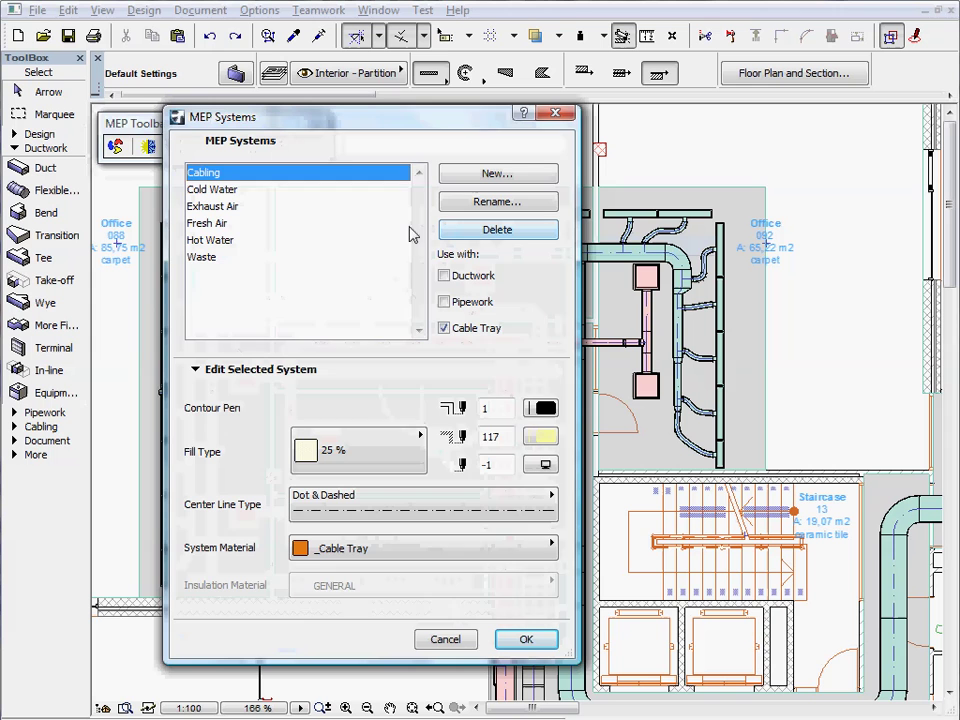
click(270, 192)
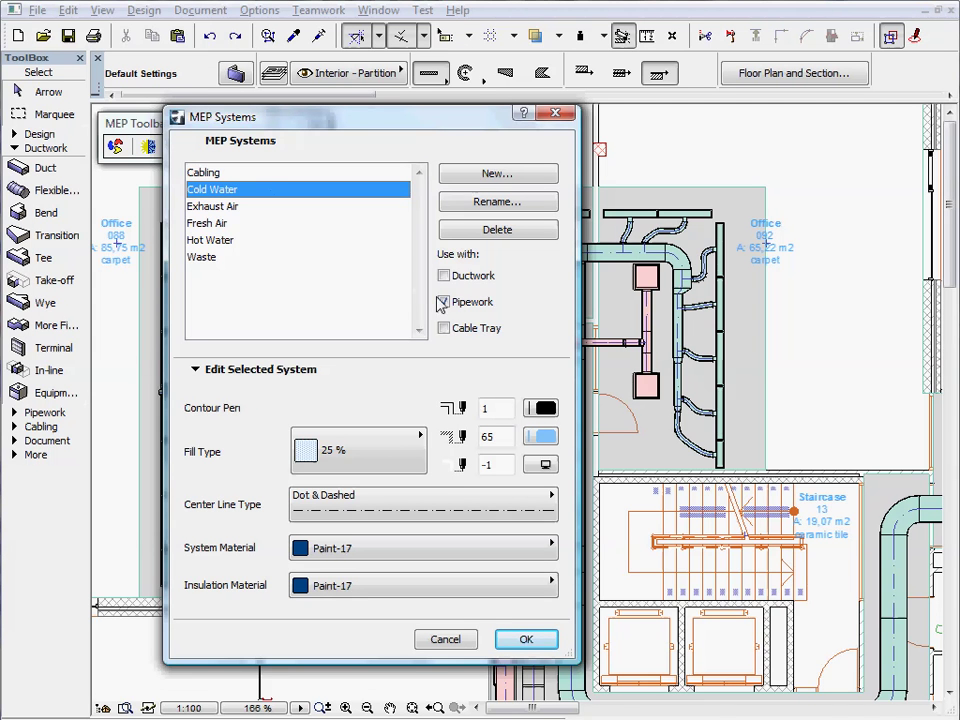
click(328, 208)
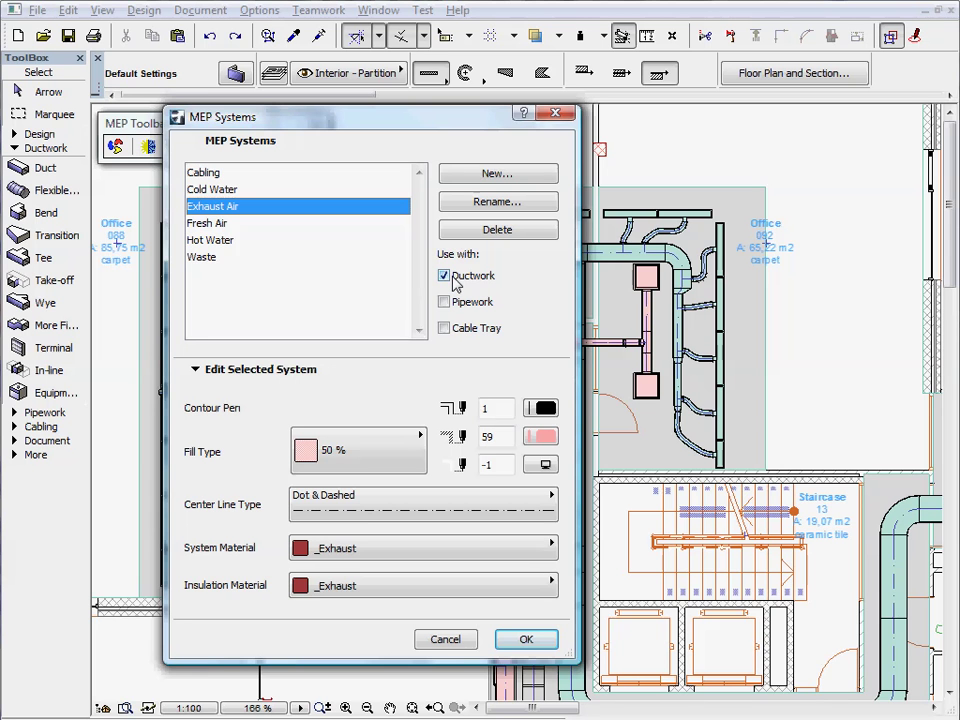
Create a 'Gas' MEP system from Exhaust Air, used with Pipework instead of Ductwork.
click(503, 175)
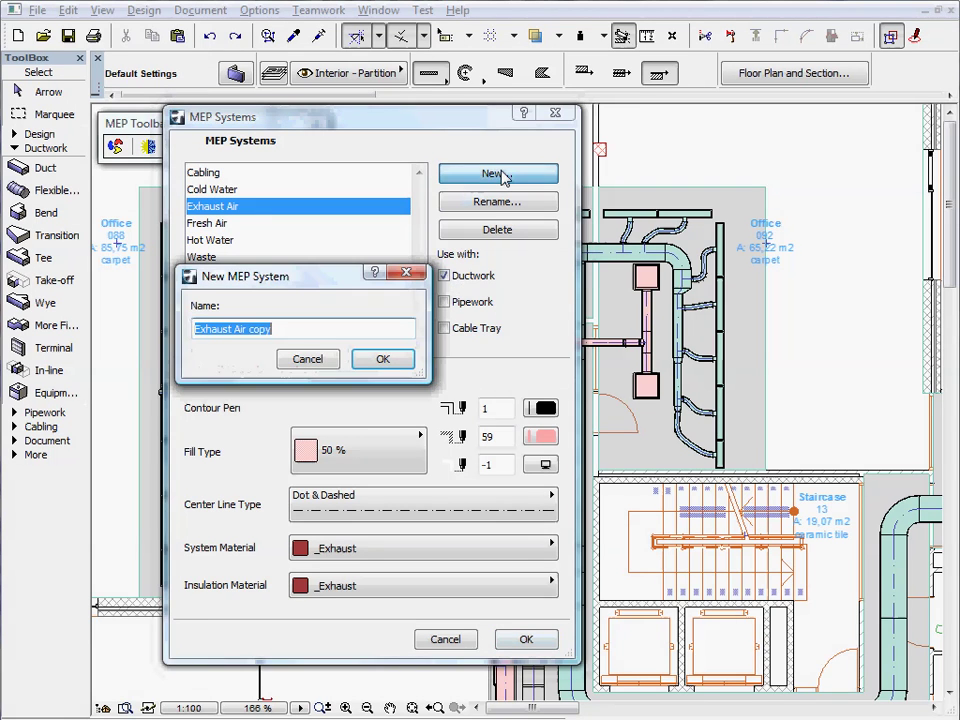
text(Gas)
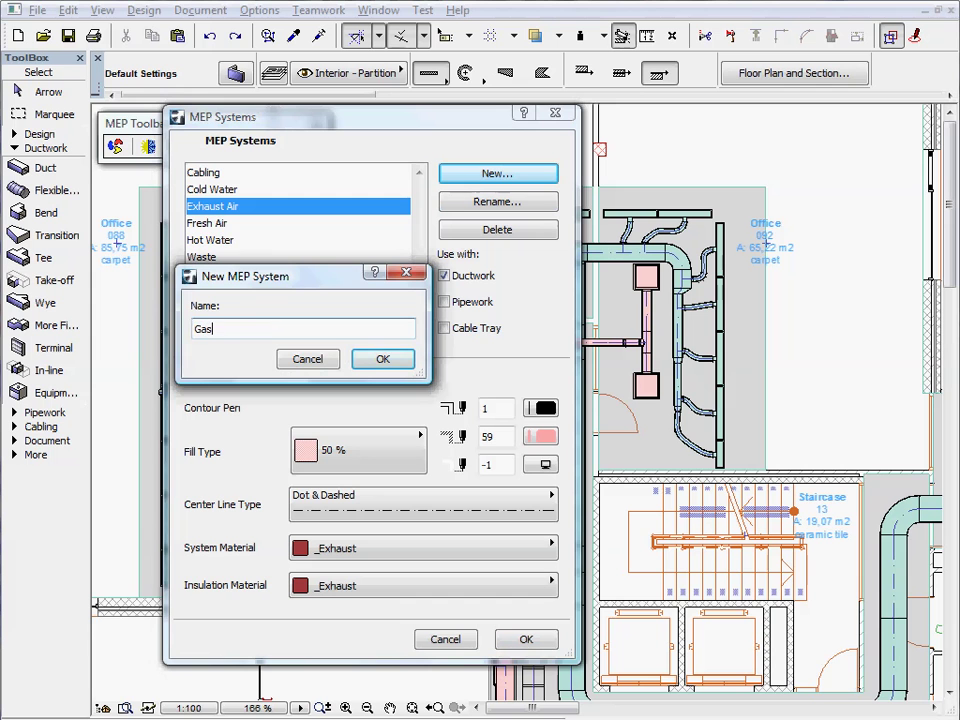
click(395, 362)
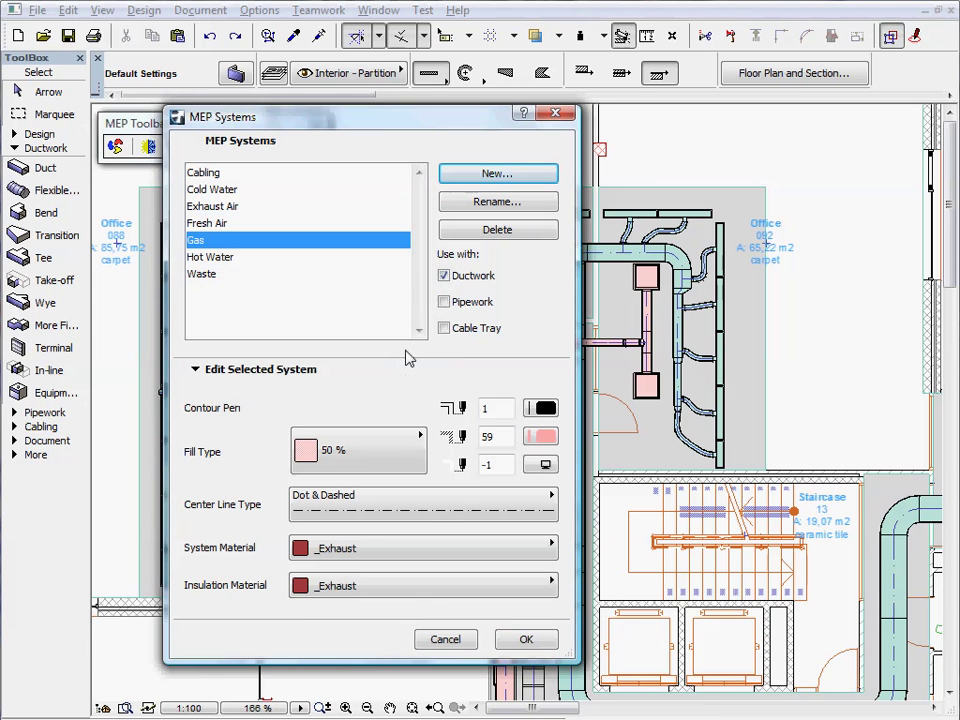
click(445, 302)
click(444, 276)
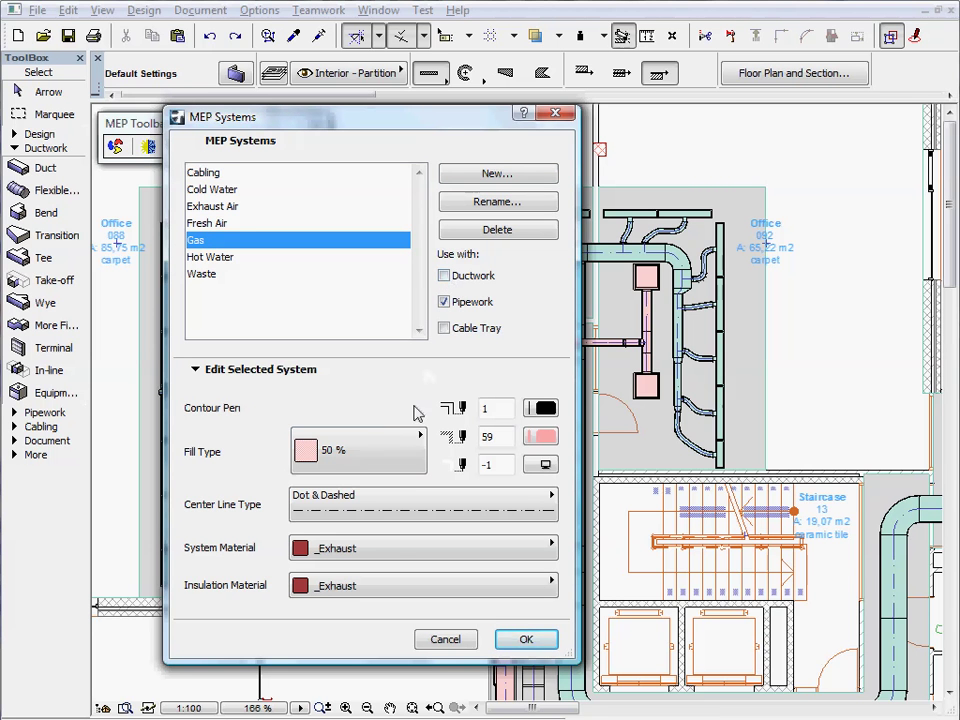
Give Gas a 25 % fill with blue background pen 51 and red contour pen 28.
click(399, 453)
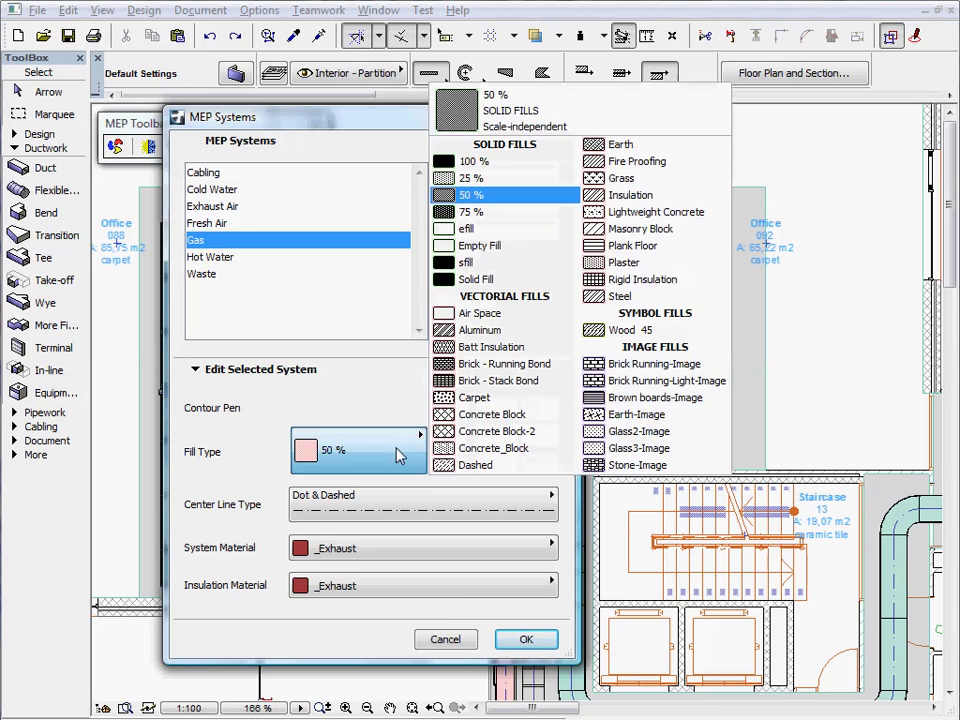
click(485, 178)
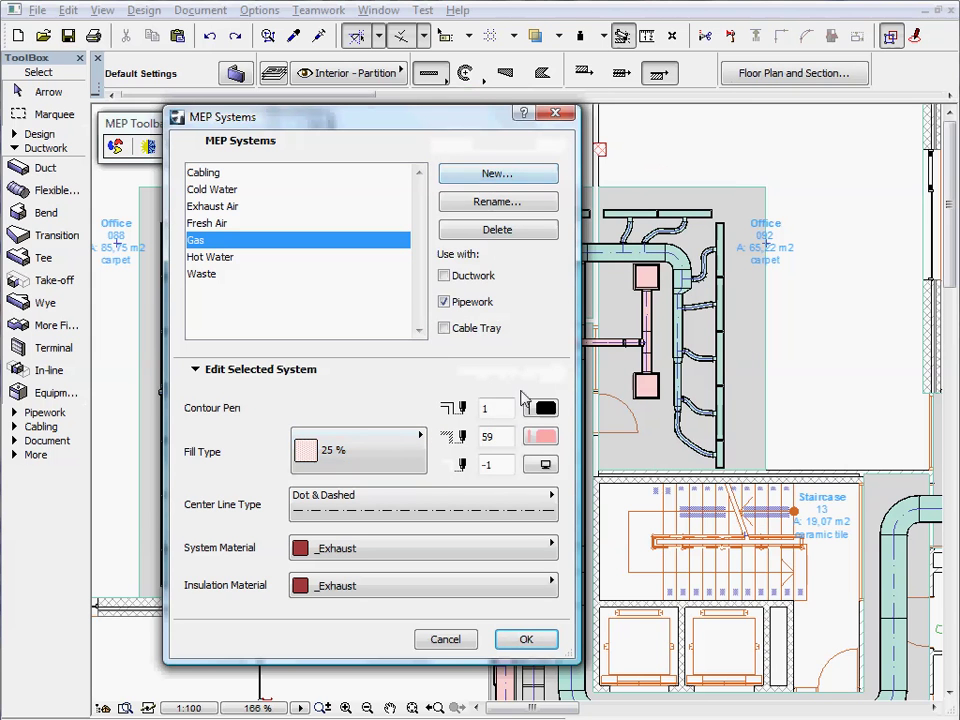
click(543, 438)
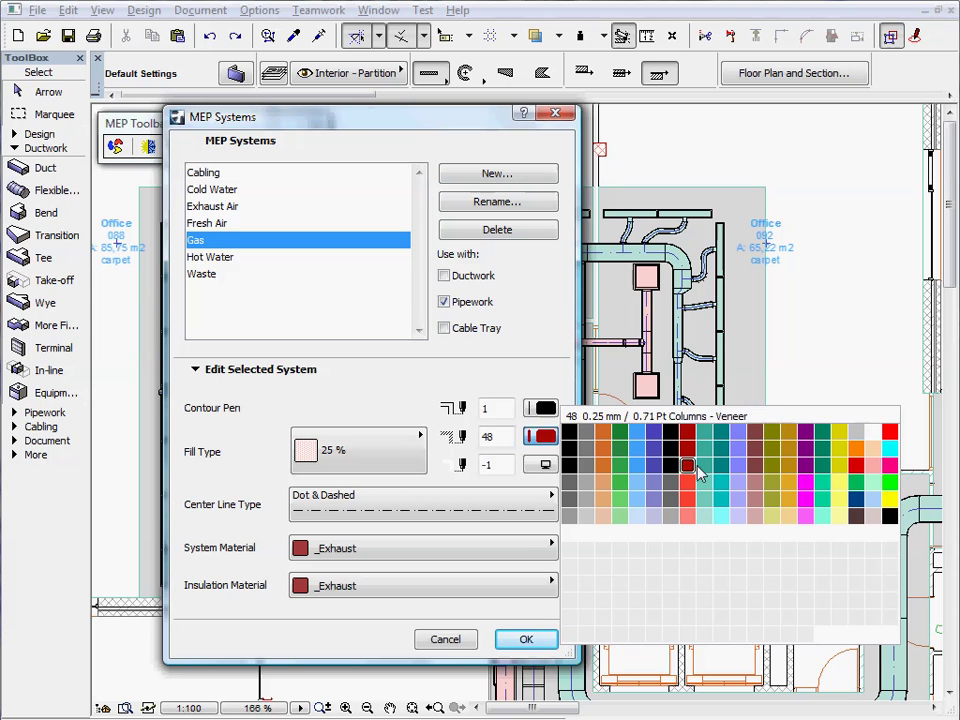
click(742, 476)
click(541, 408)
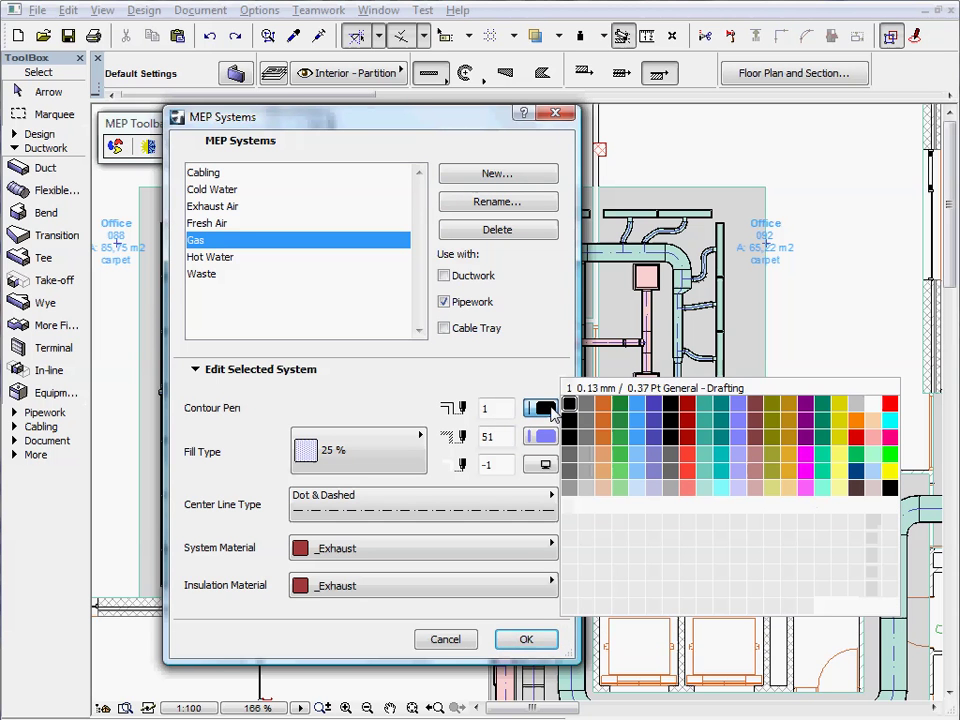
click(688, 427)
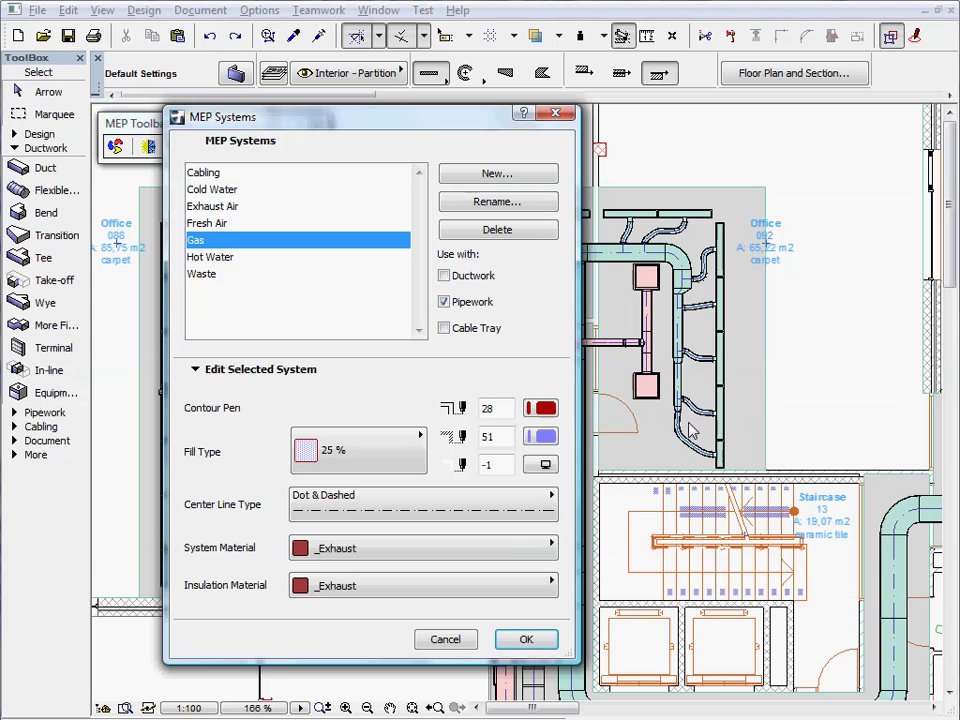
Set both the system and insulation materials of Gas to Paint-16.
click(521, 552)
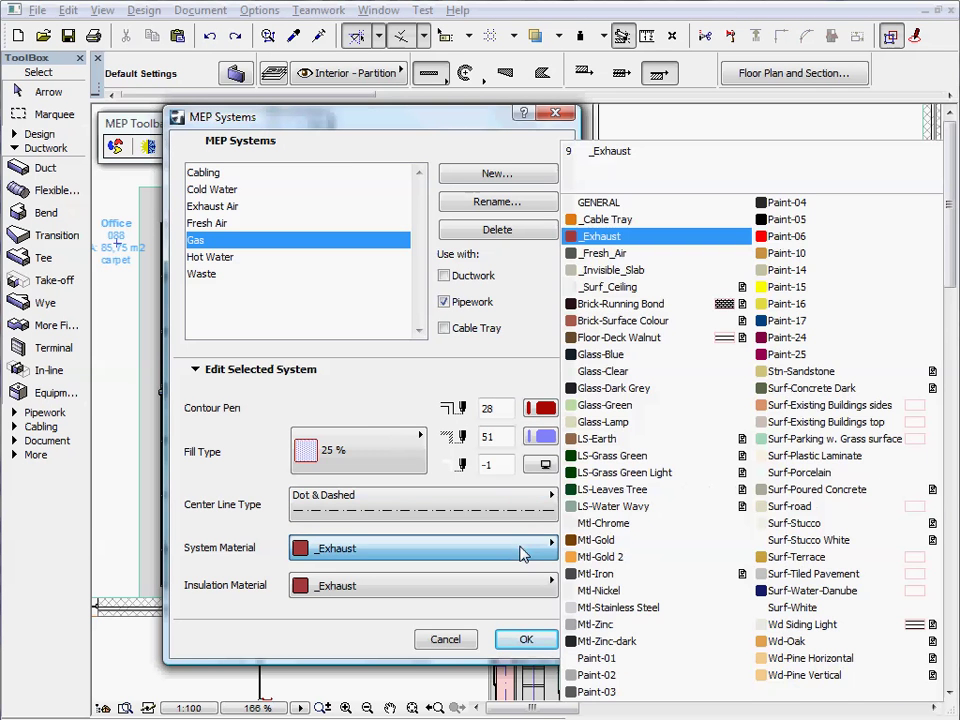
click(780, 313)
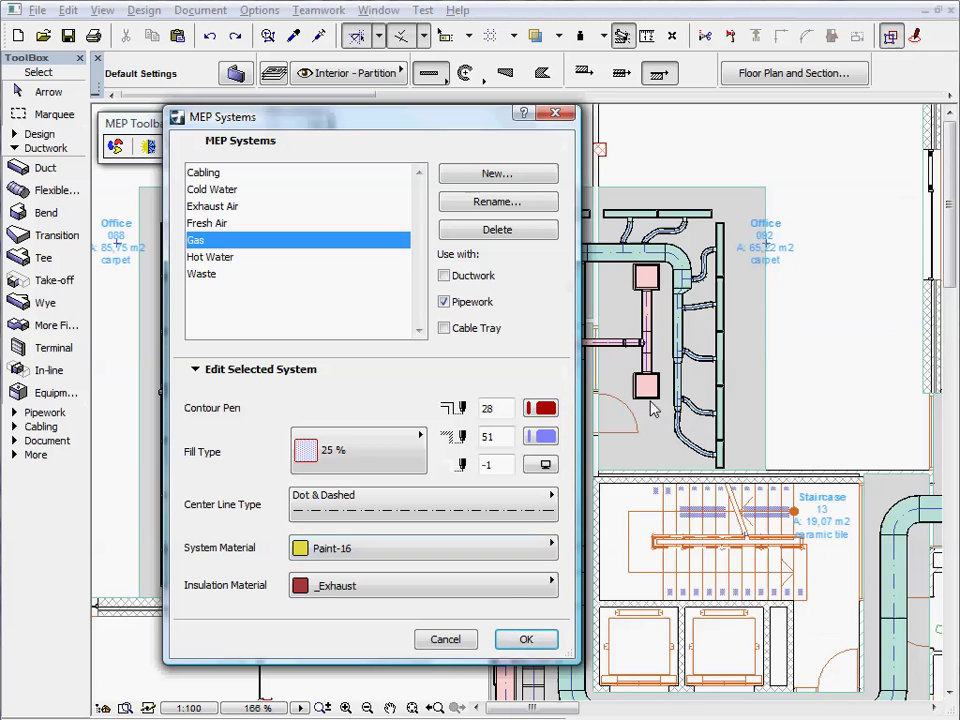
click(512, 588)
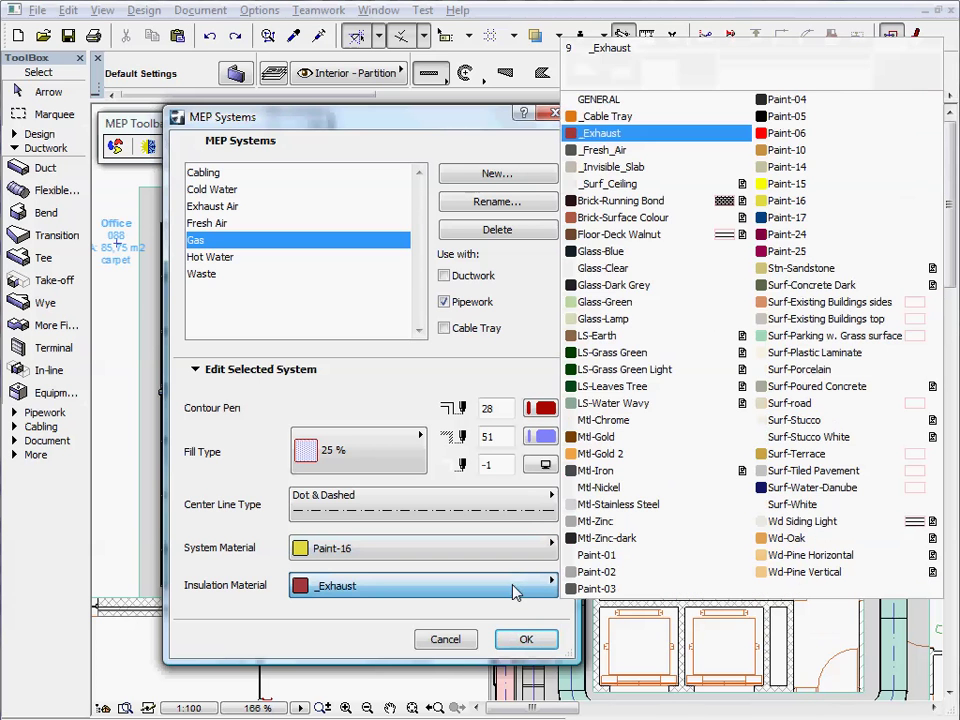
click(797, 204)
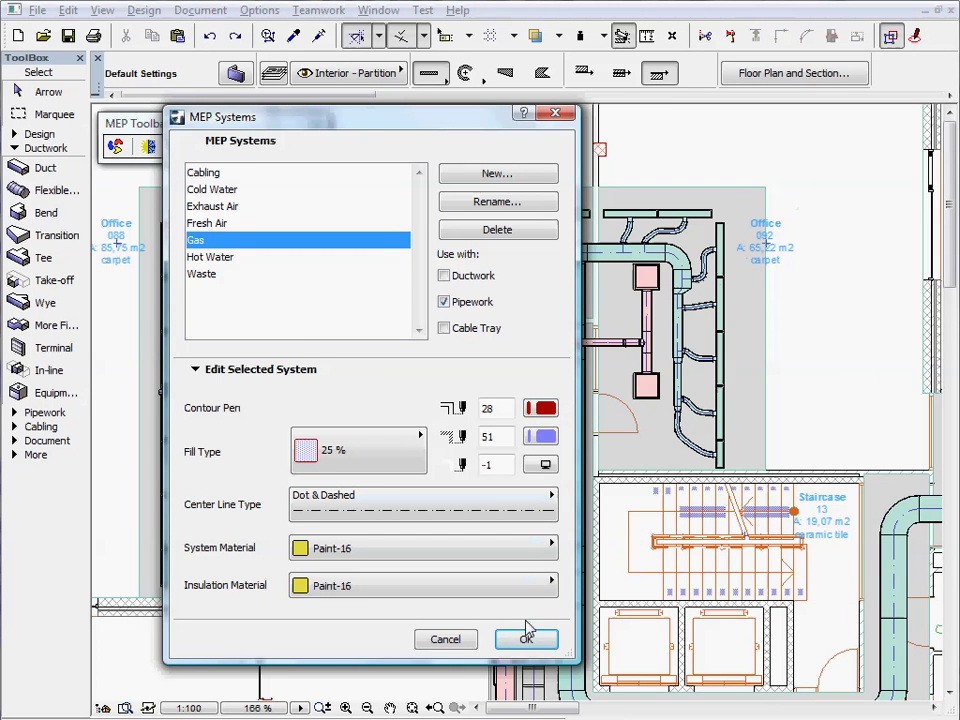
Apply the Gas settings and try round, oval and flexible Ductwork shapes in MEP Routing.
click(527, 640)
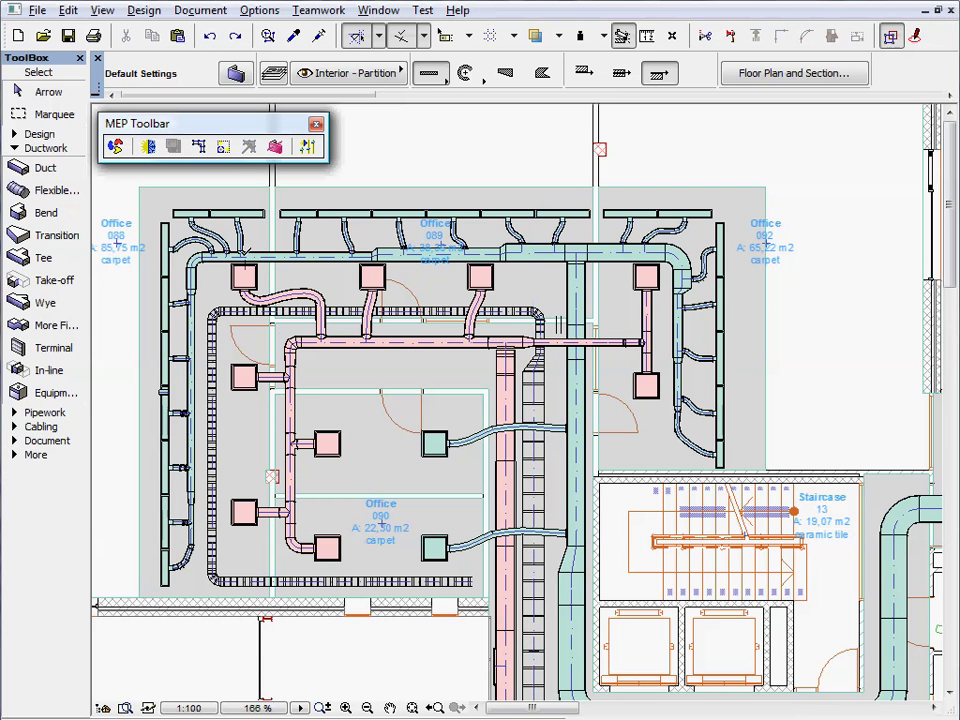
click(148, 147)
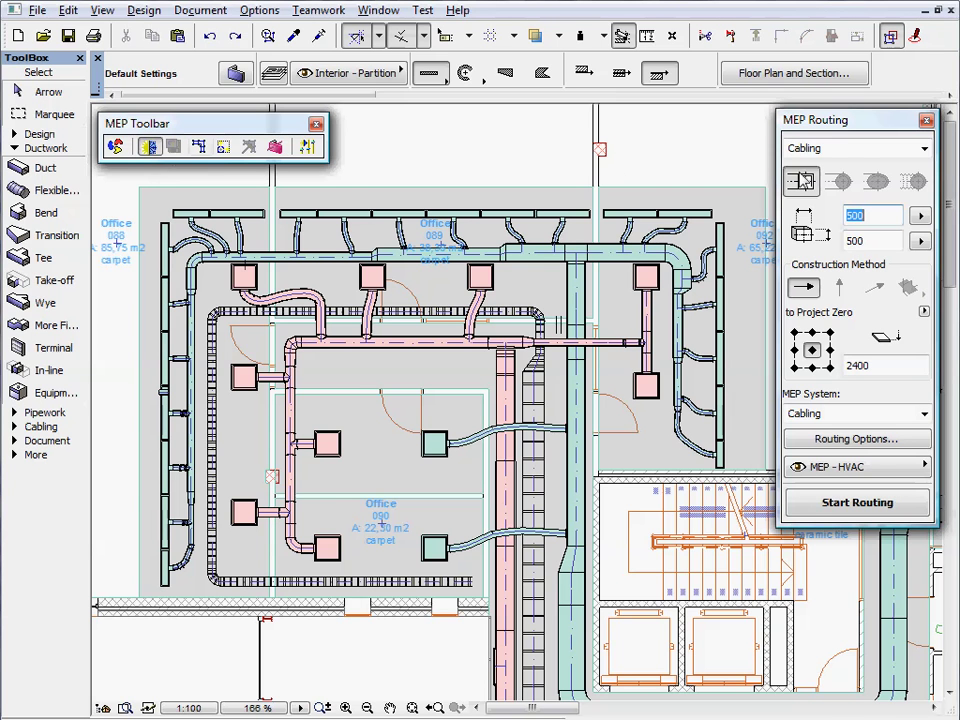
click(924, 150)
click(917, 166)
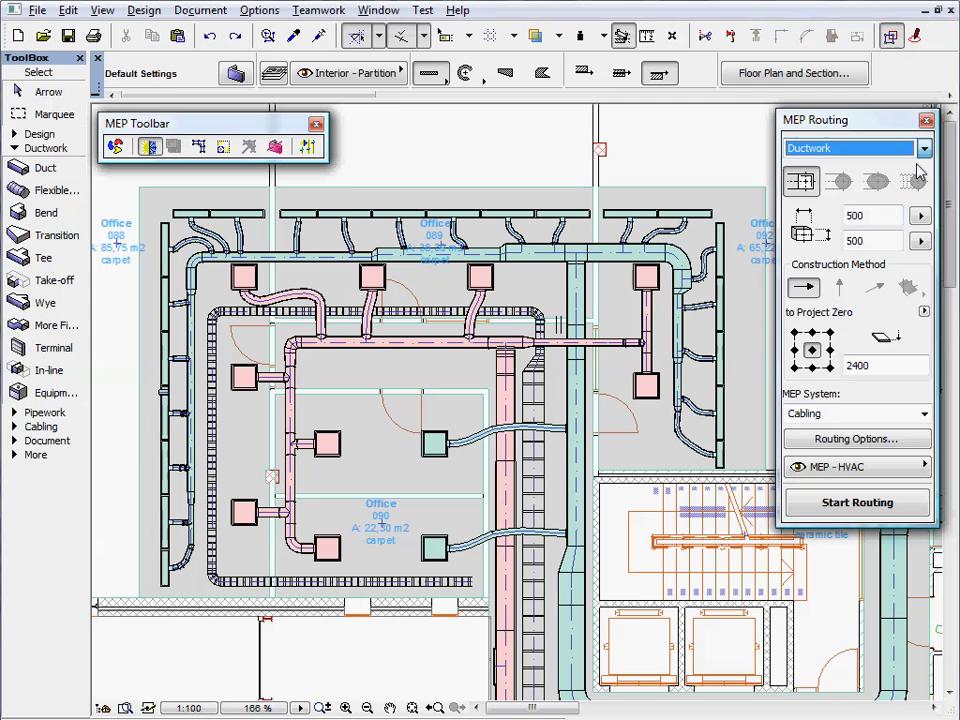
click(840, 182)
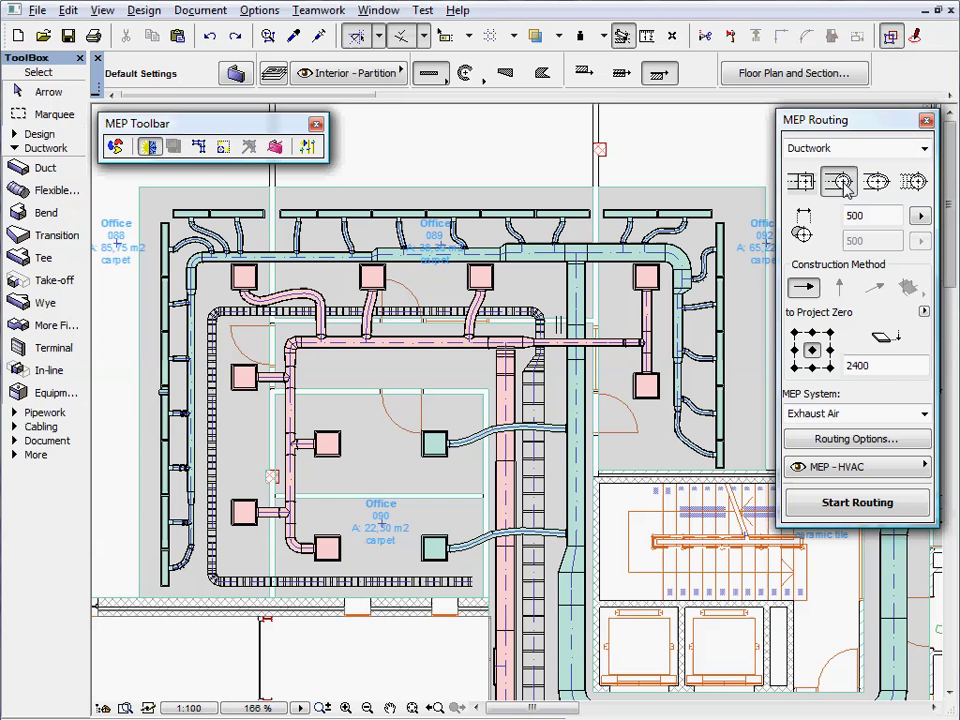
click(872, 184)
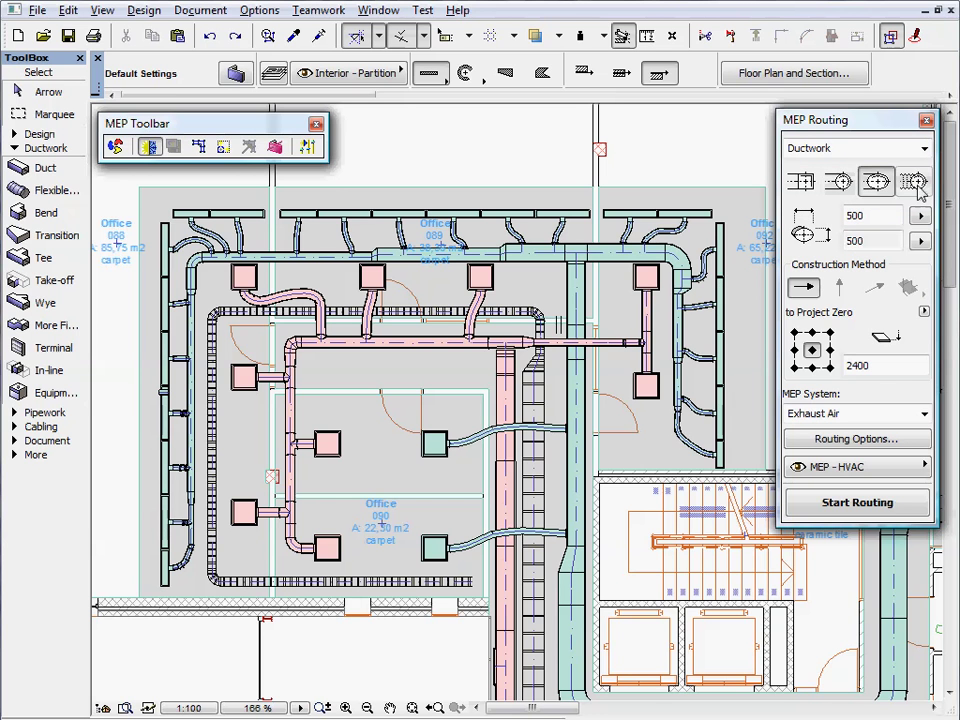
click(917, 185)
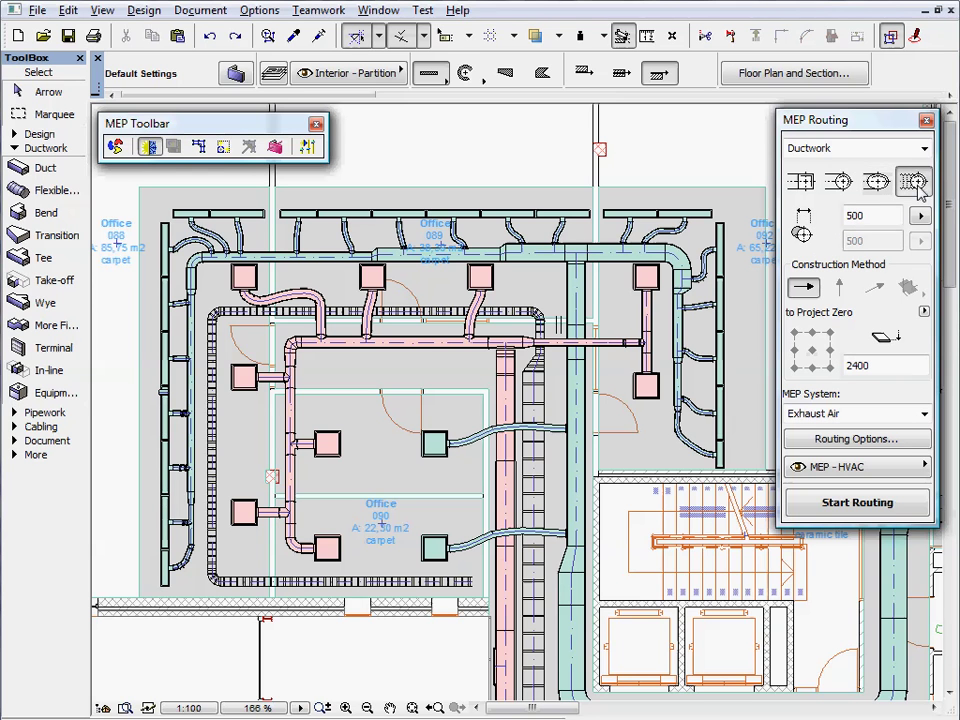
Switch routing to Pipework and assign the Gas MEP system.
click(921, 148)
click(919, 182)
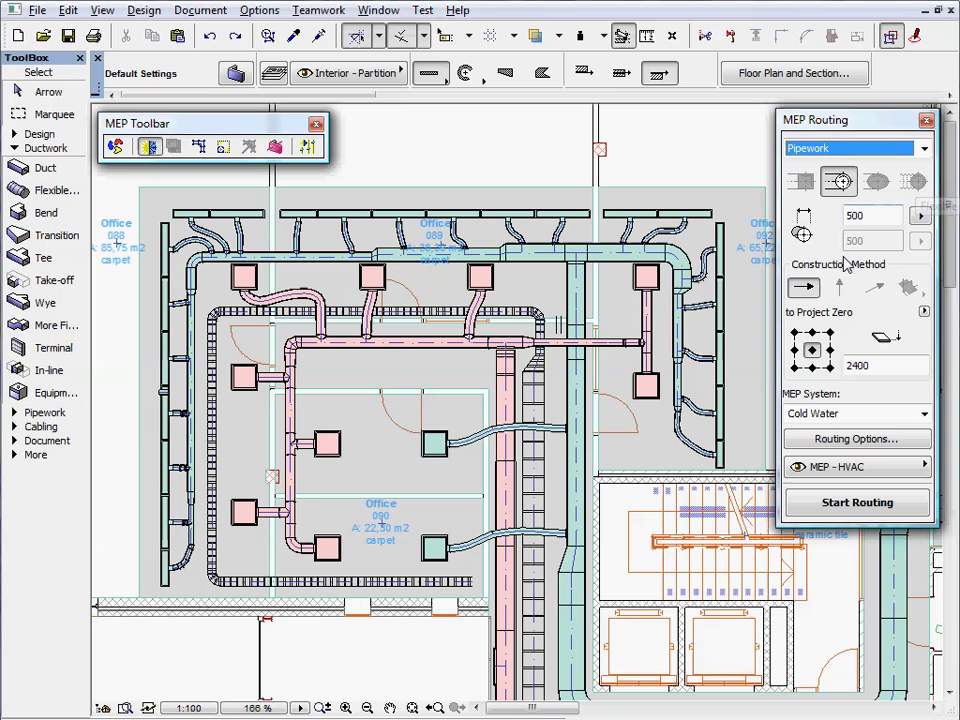
click(926, 422)
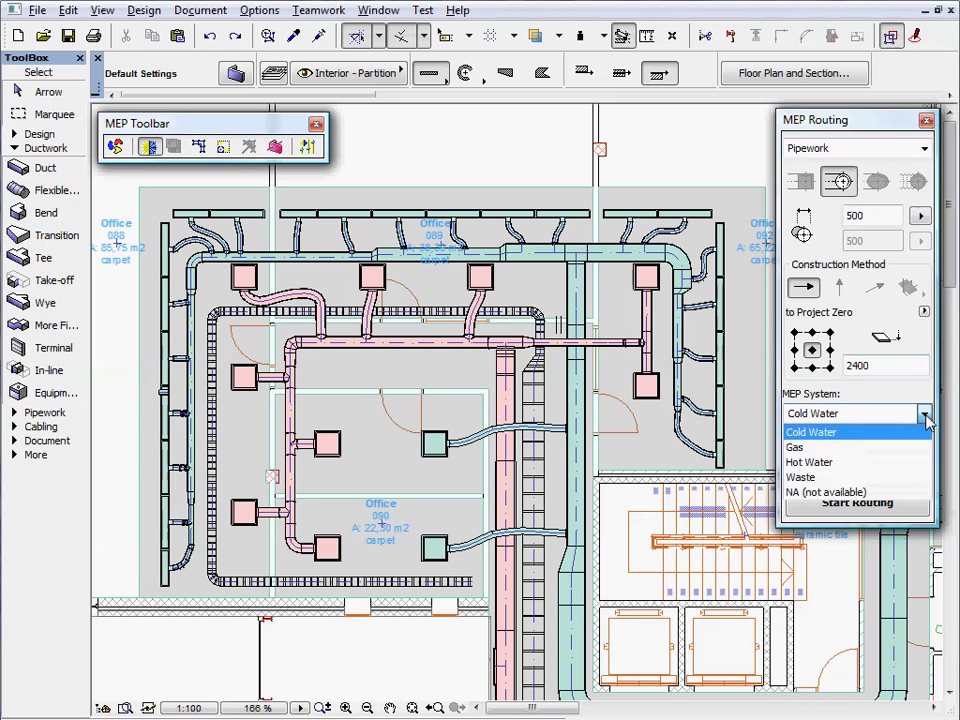
click(916, 449)
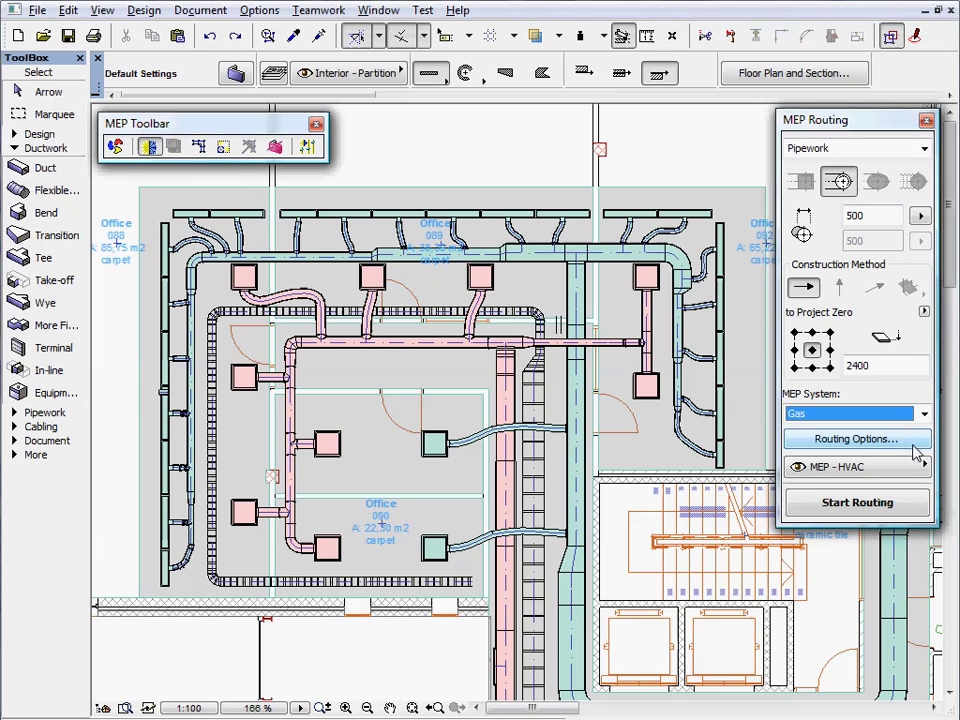
Review pipe Routing Options, keeping insulation on, Pleated bends and transition before bend.
click(913, 445)
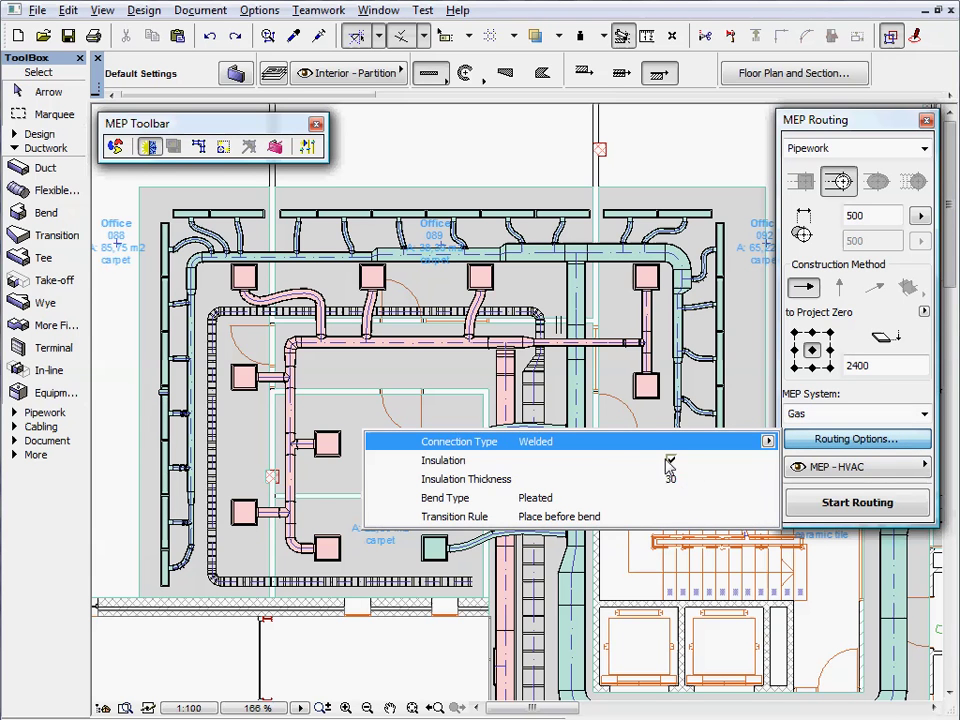
click(670, 461)
click(671, 461)
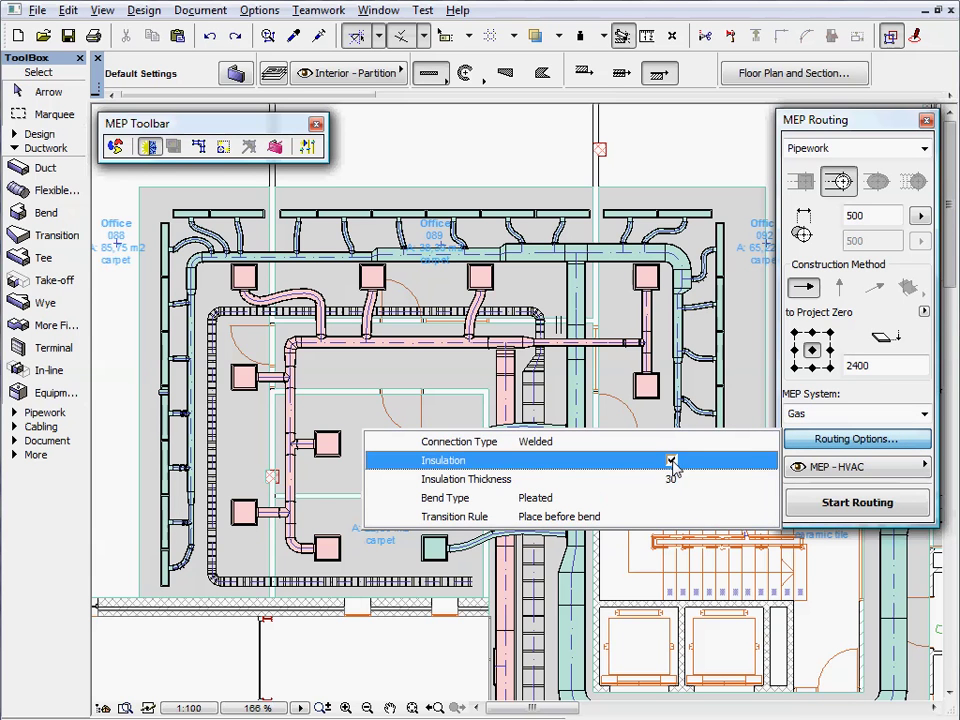
click(766, 498)
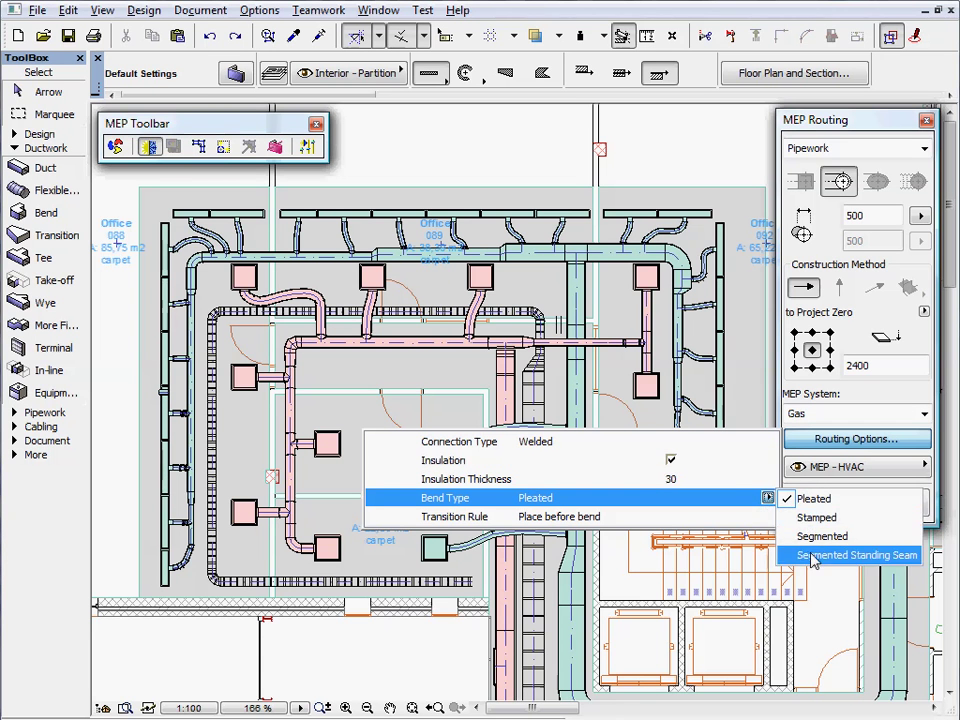
click(766, 497)
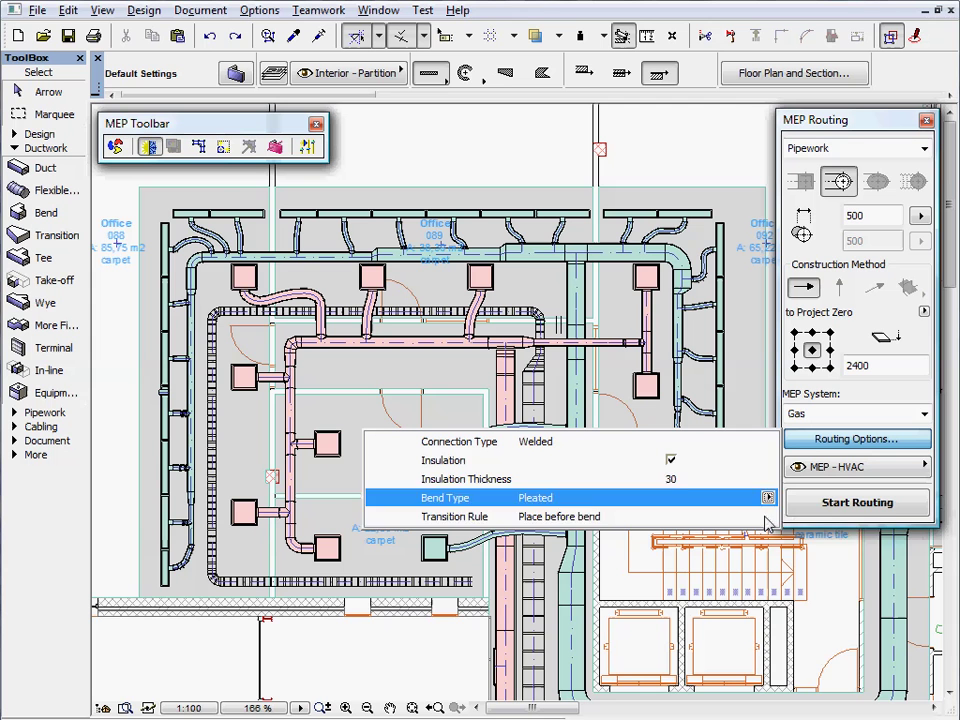
click(766, 517)
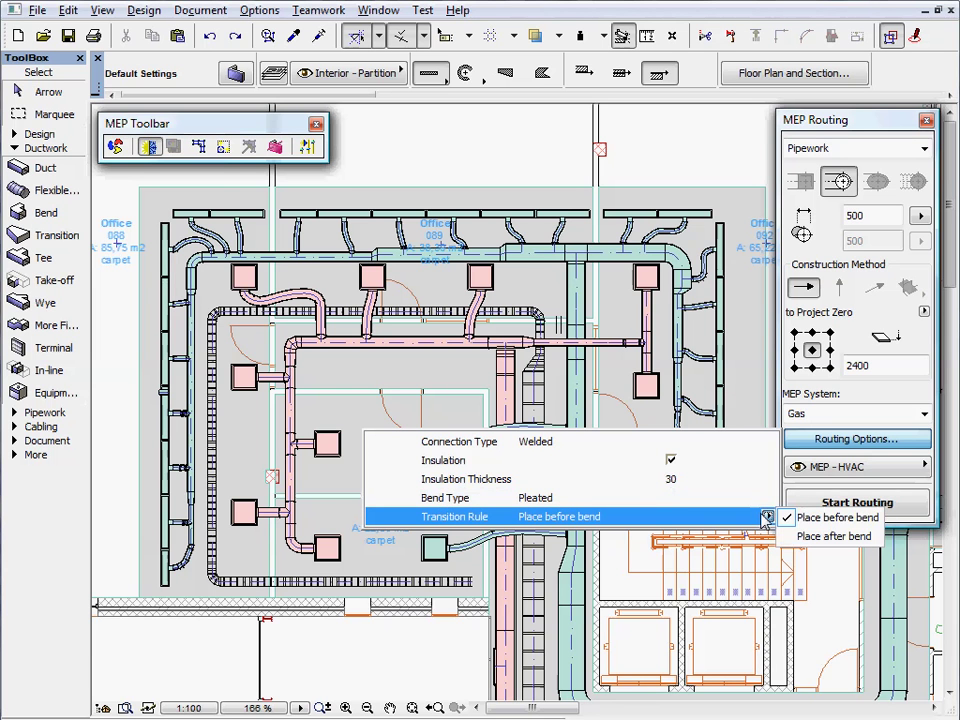
click(766, 516)
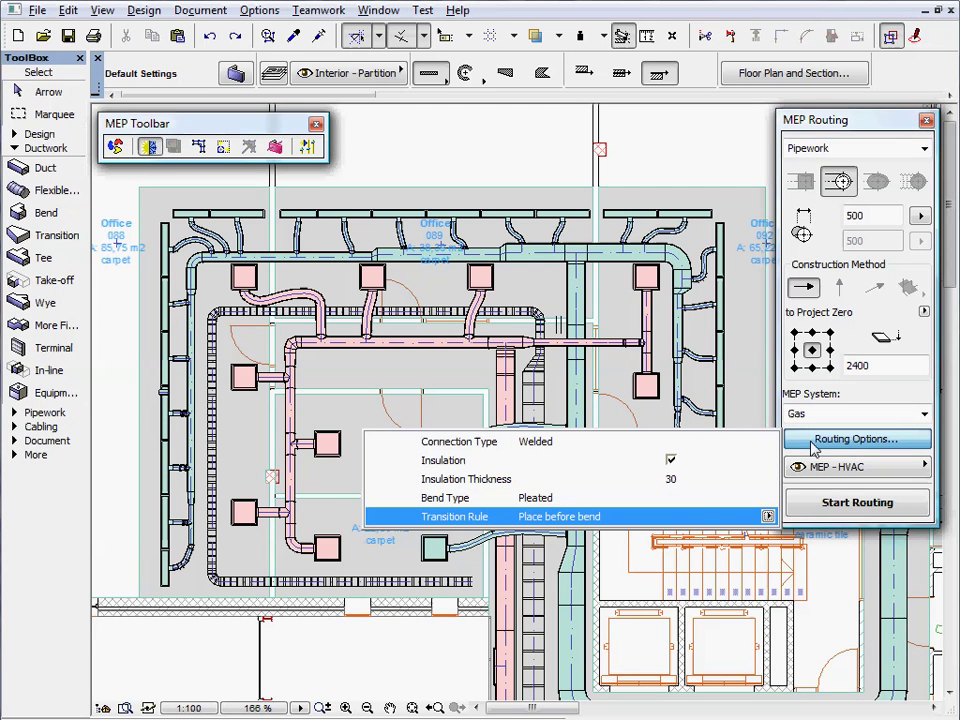
Put the routed gas pipes on the MEP - Plumbing layer.
click(816, 447)
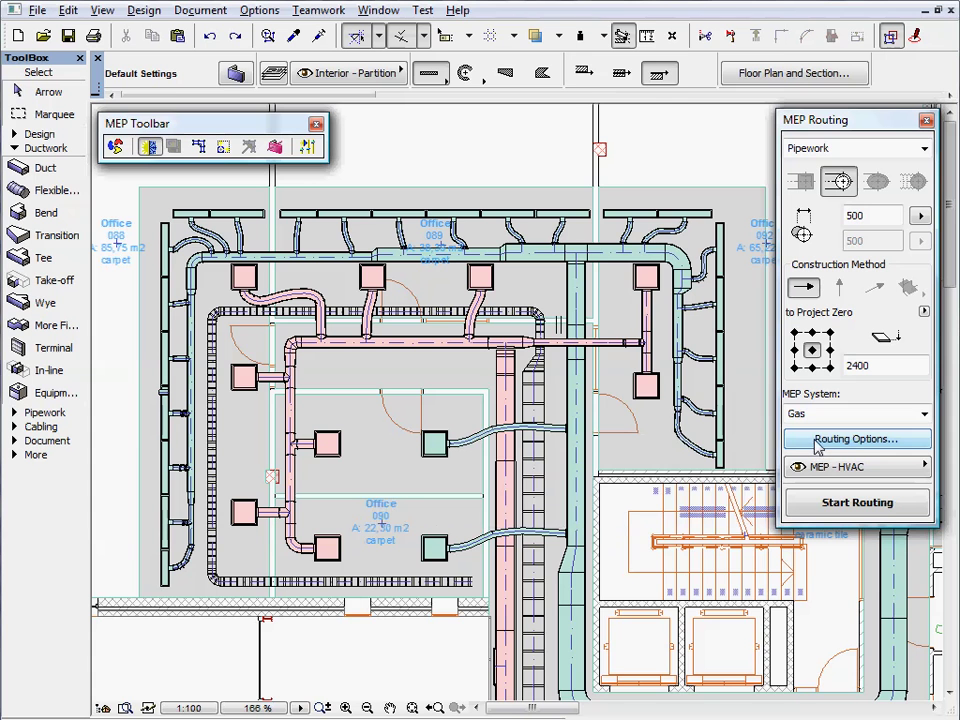
click(890, 467)
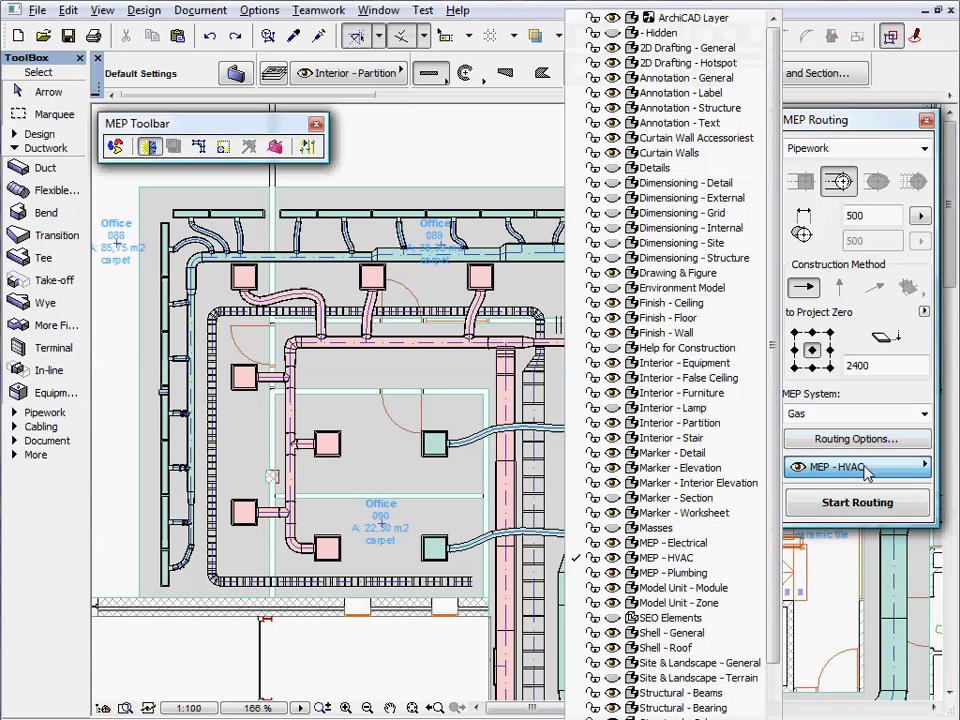
click(713, 574)
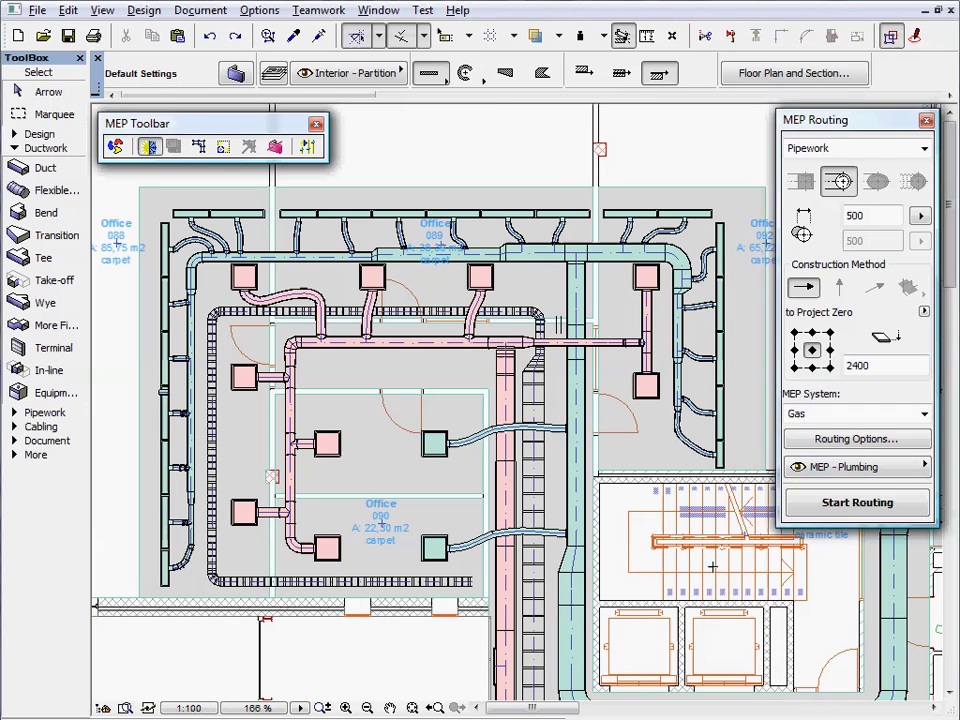
Exit routing, select the 52 connected duct elements via a top-left bend, then deselect them.
key(Escape)
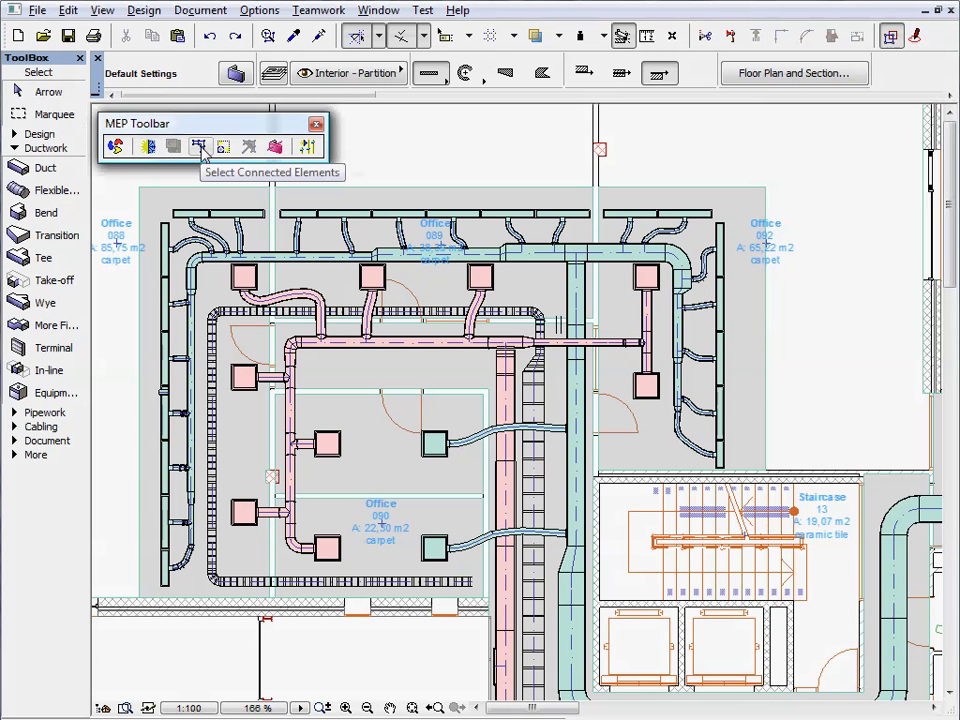
click(200, 148)
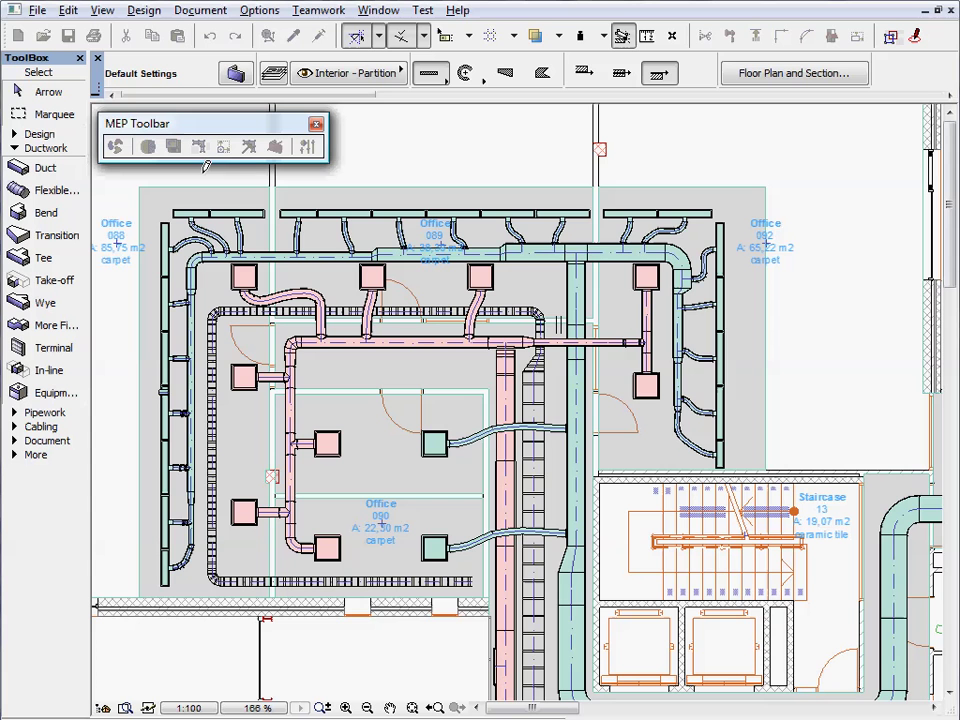
click(208, 252)
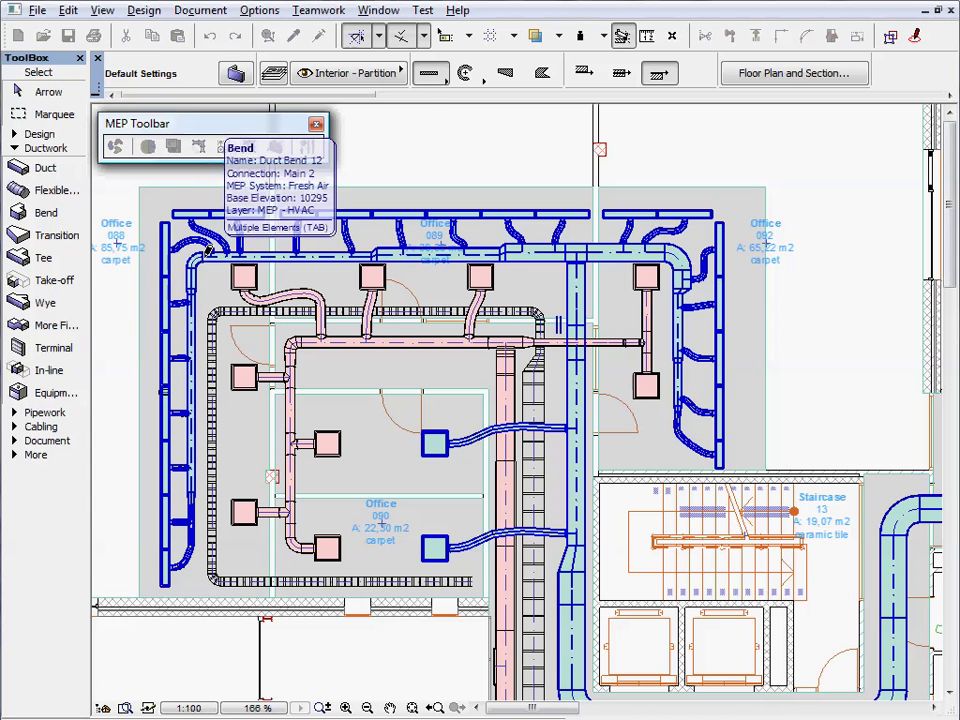
click(206, 253)
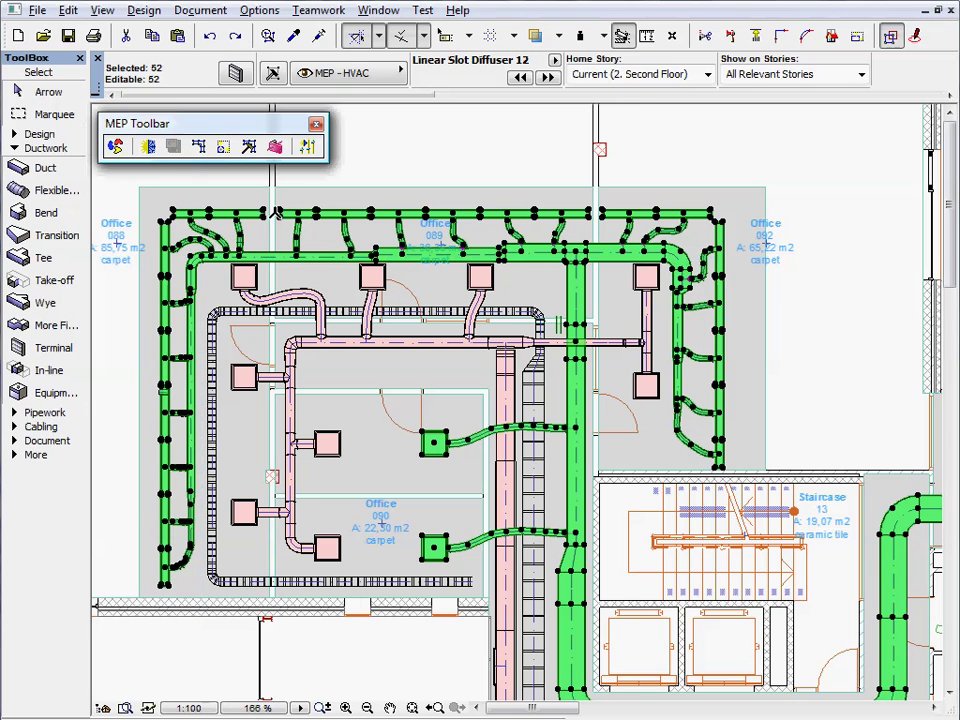
key(Escape)
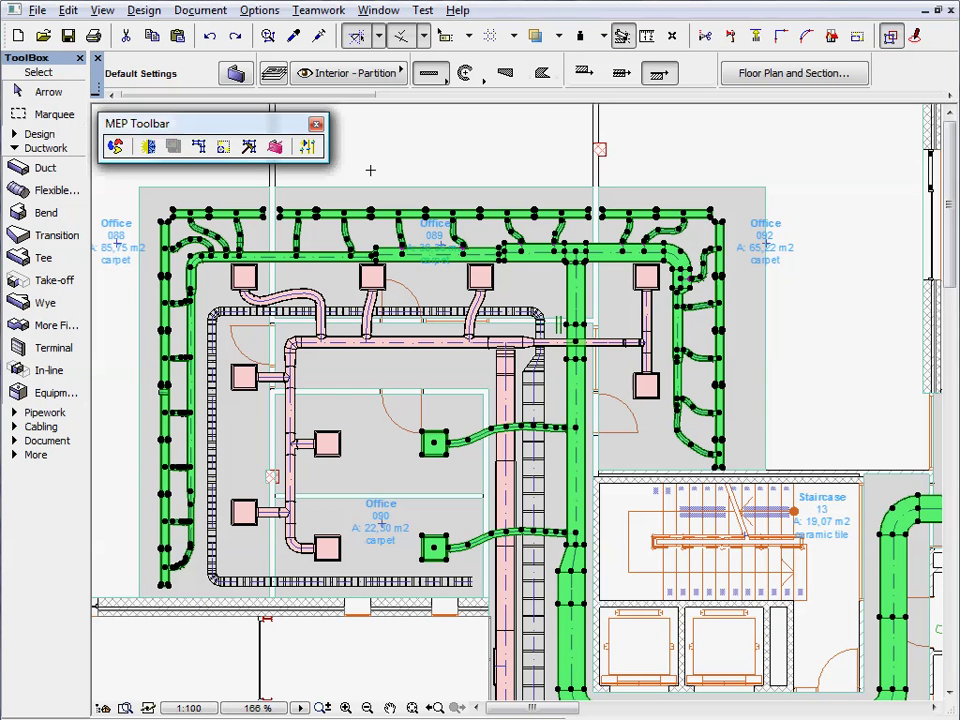
key(Escape)
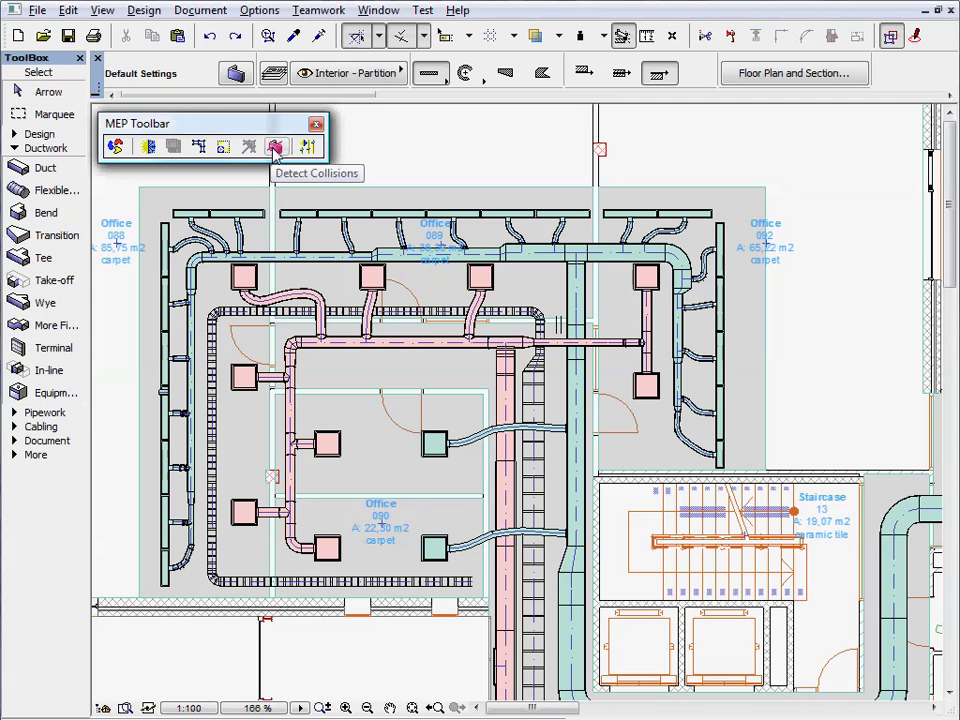
Open MEP Preferences, keeping Degree as the rise/drop unit.
click(307, 147)
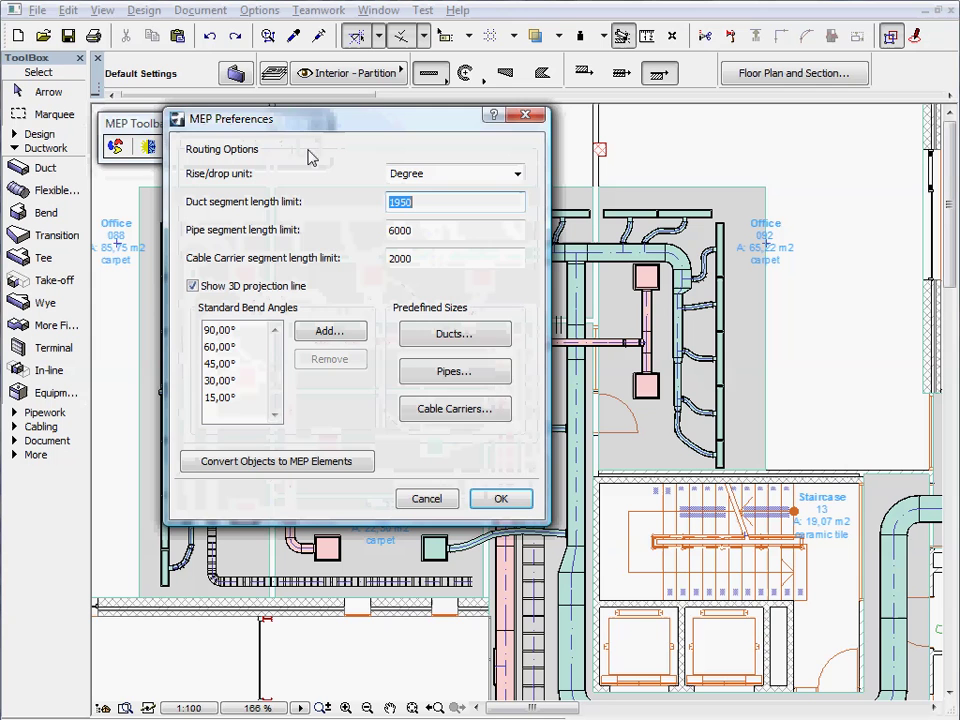
click(516, 180)
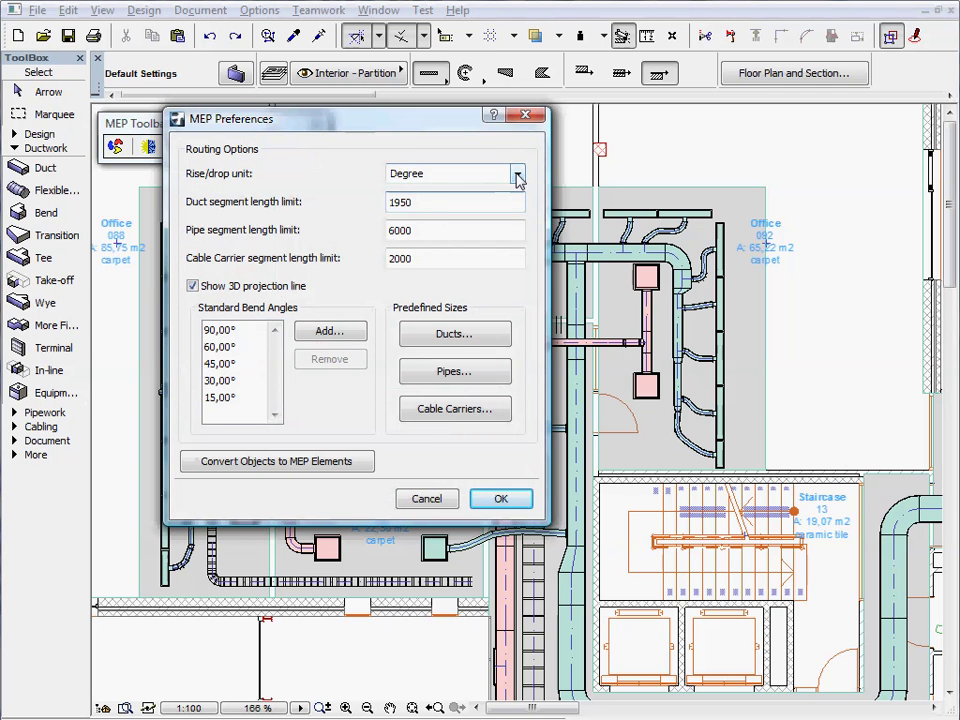
click(518, 177)
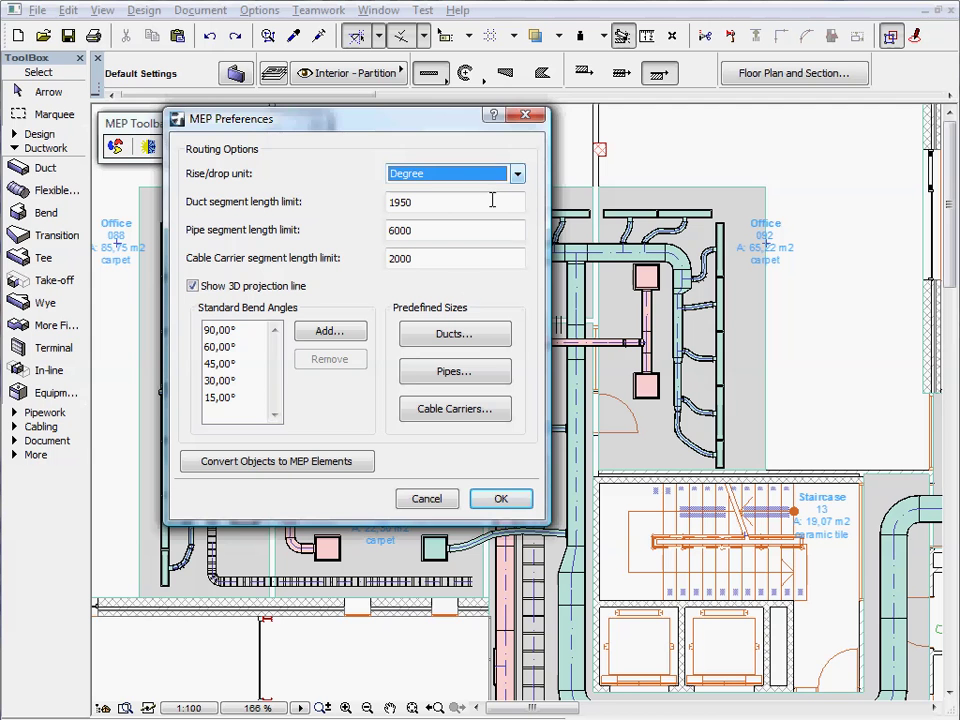
Review the predefined duct, pipe and cable carrier sizes.
click(481, 337)
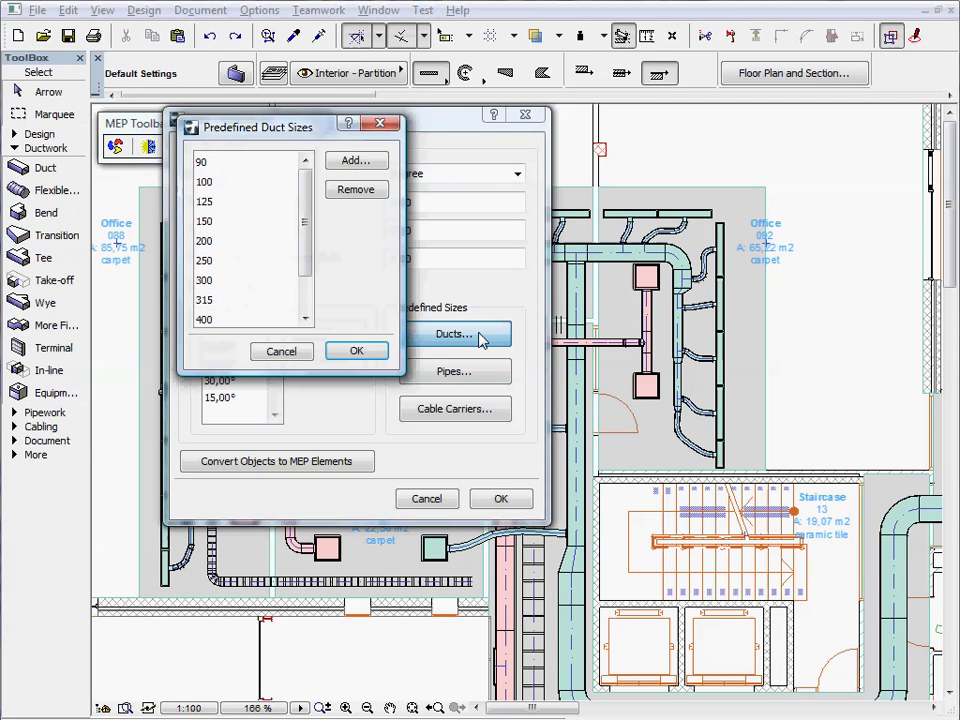
key(Return)
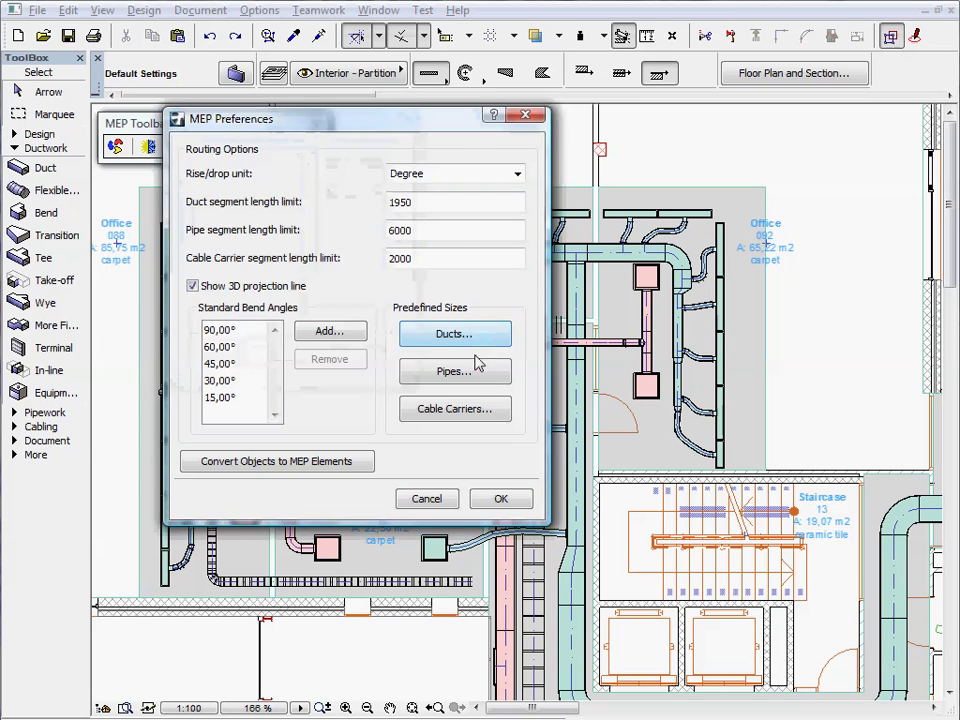
click(488, 373)
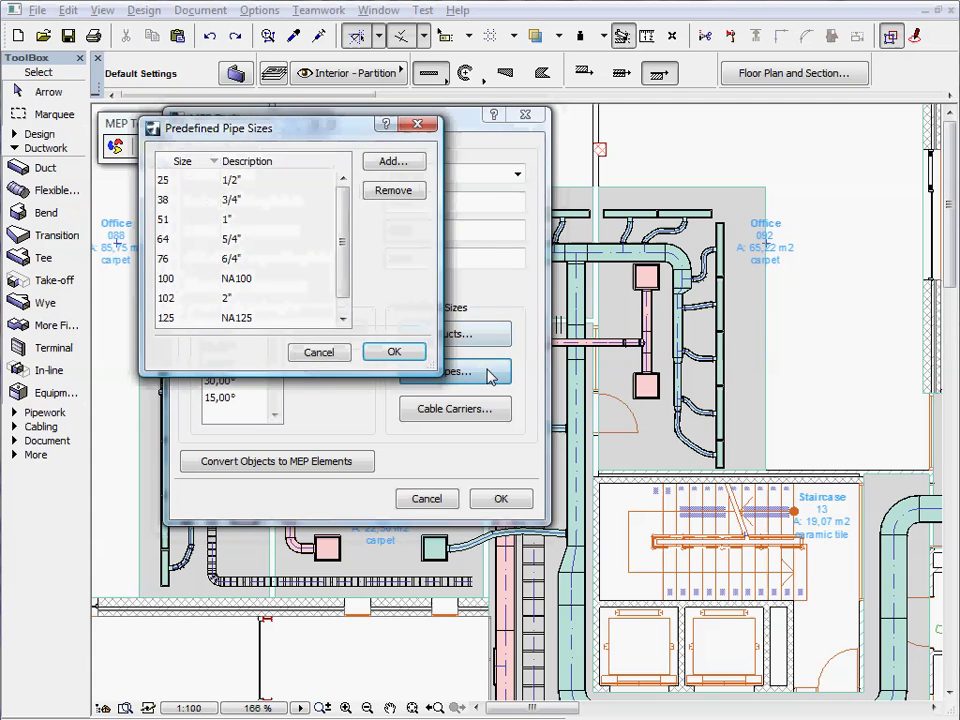
key(Return)
click(490, 413)
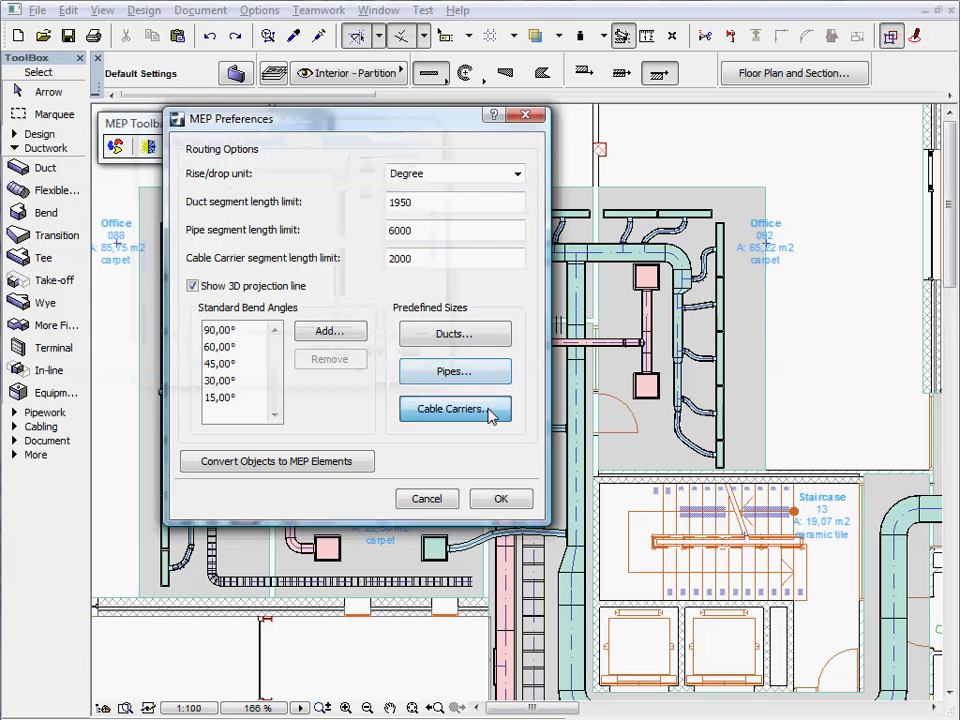
key(Return)
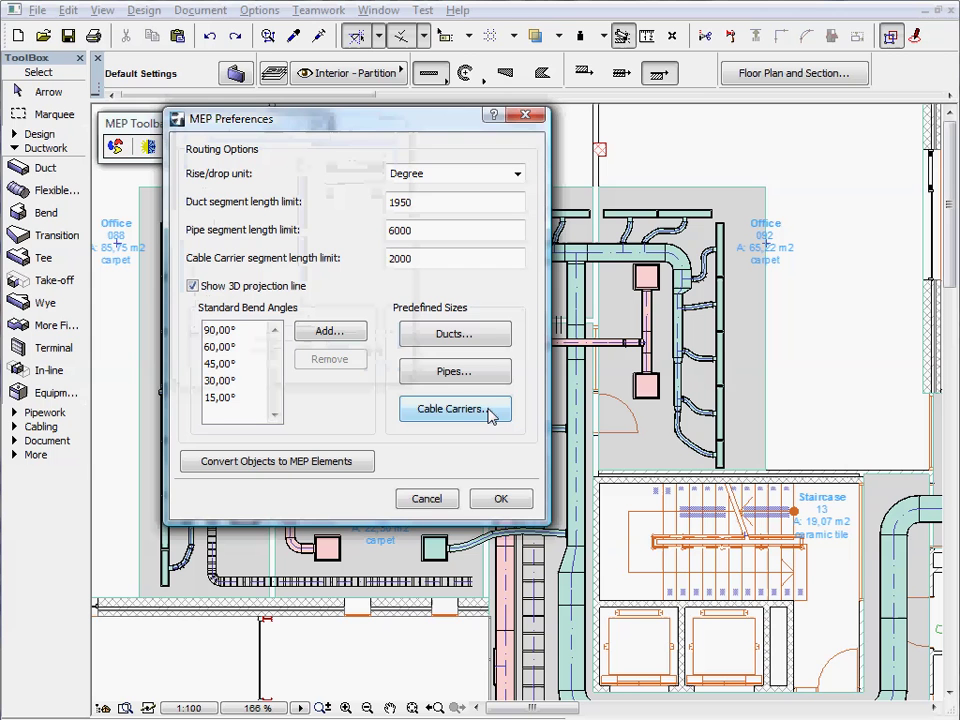